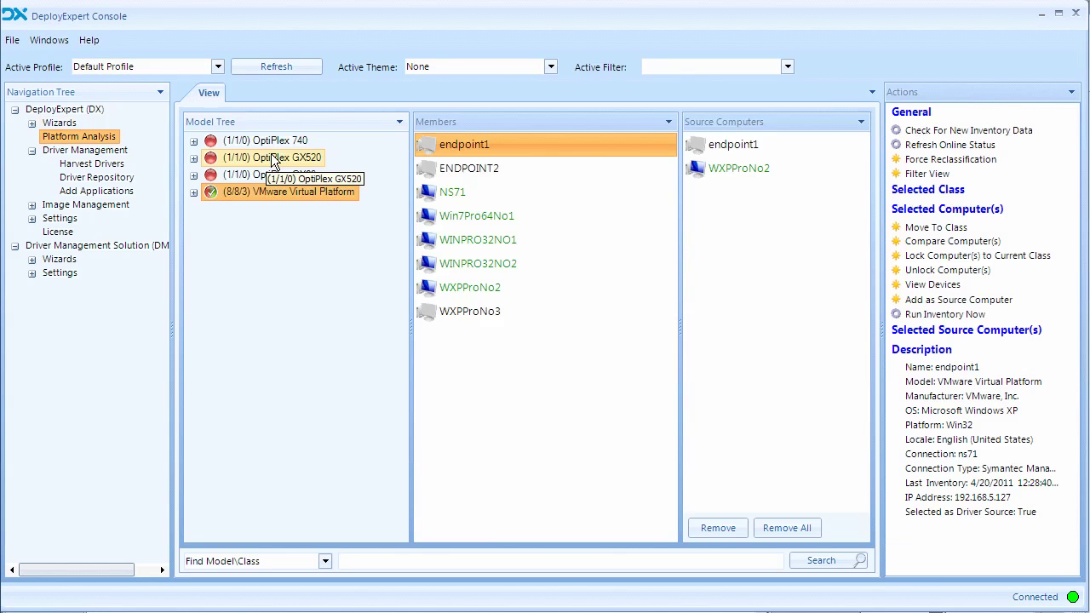
# Step: View the members of the OptiPlex GX520 and VMware Virtual Platform models, and expand the VMware Virtual Platform classes
pyautogui.click(272, 158)
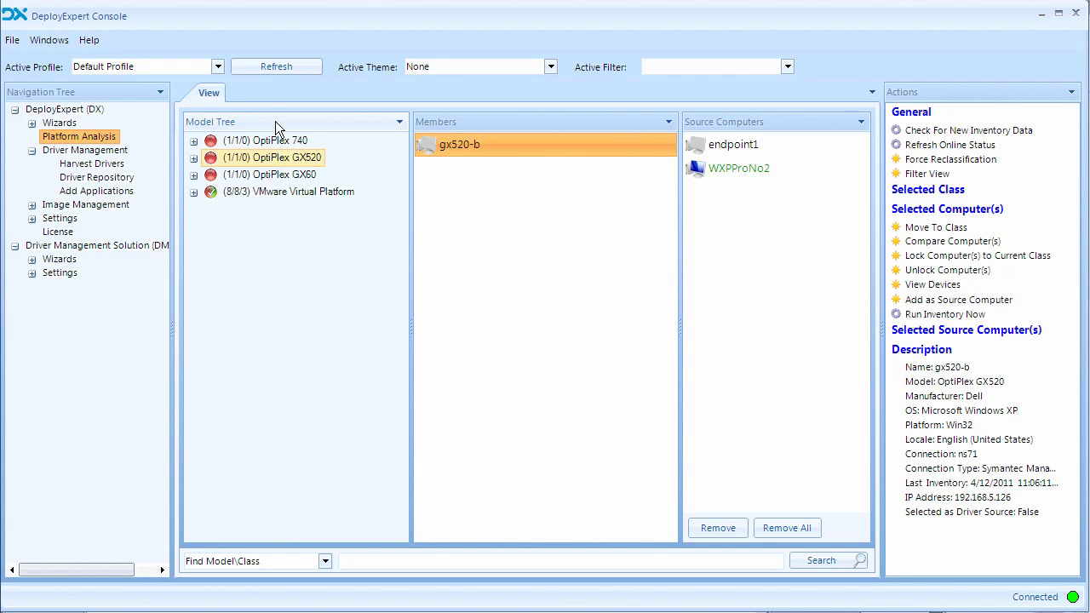
pyautogui.click(227, 193)
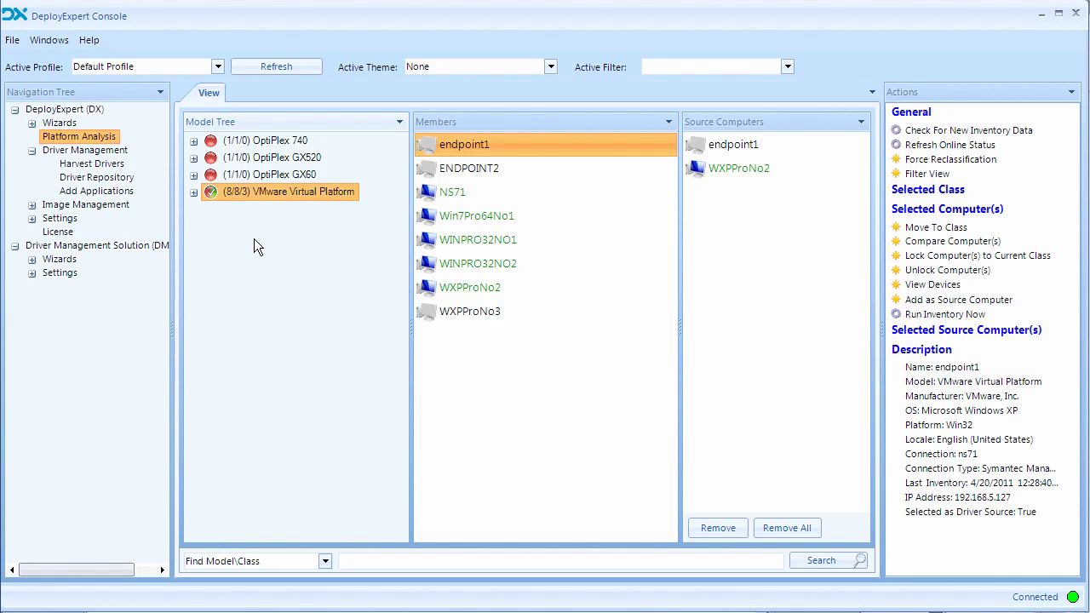
pyautogui.click(194, 194)
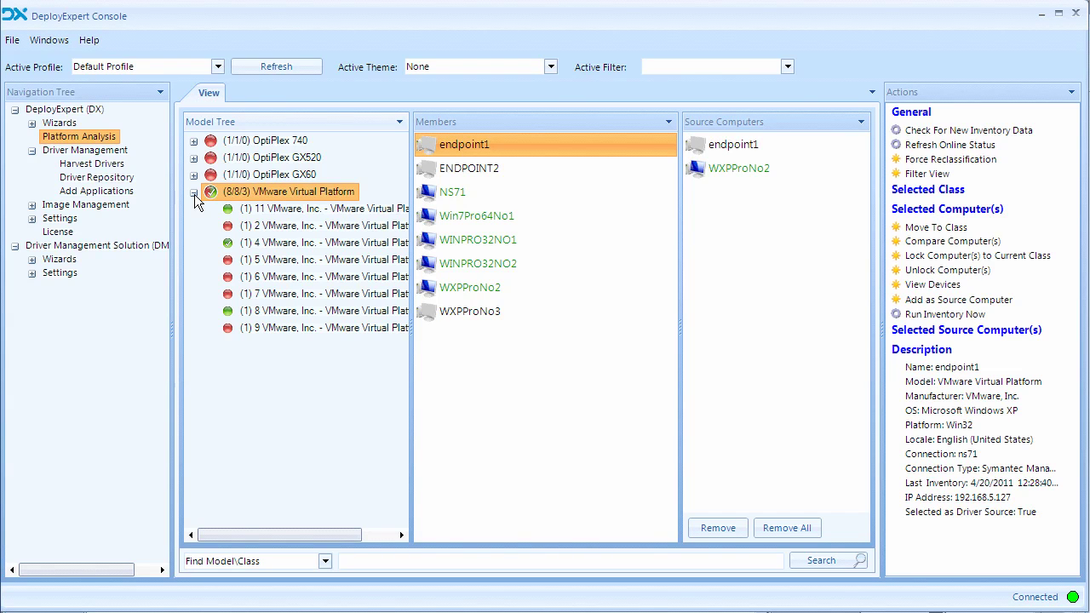
# Step: Examine the member computers of VMware classes 11, 2 and 4 alongside the full VMware Virtual Platform membership
pyautogui.click(277, 210)
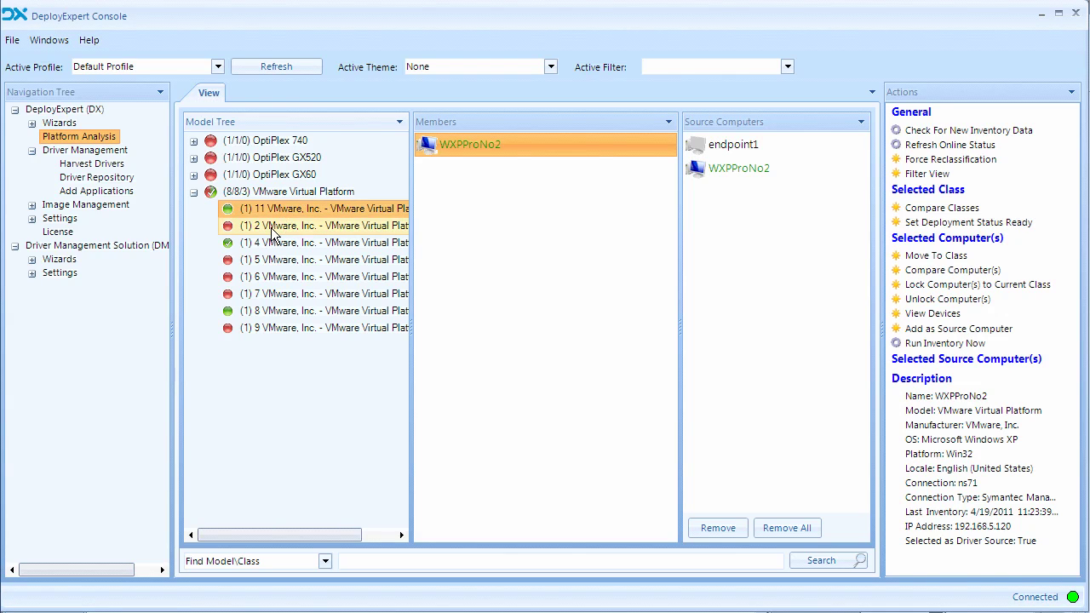
pyautogui.click(274, 227)
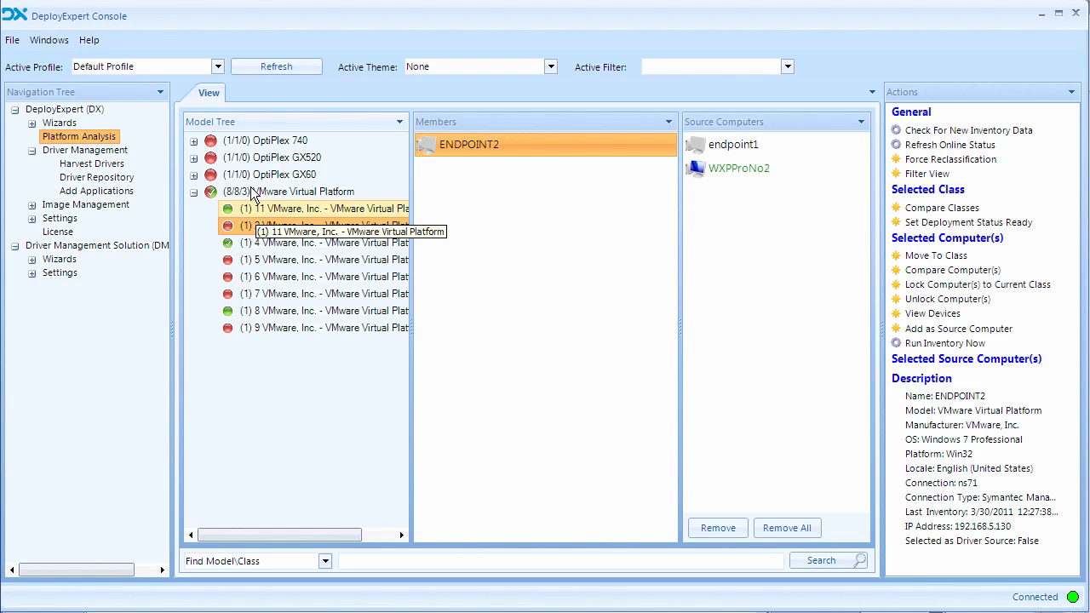
pyautogui.click(282, 192)
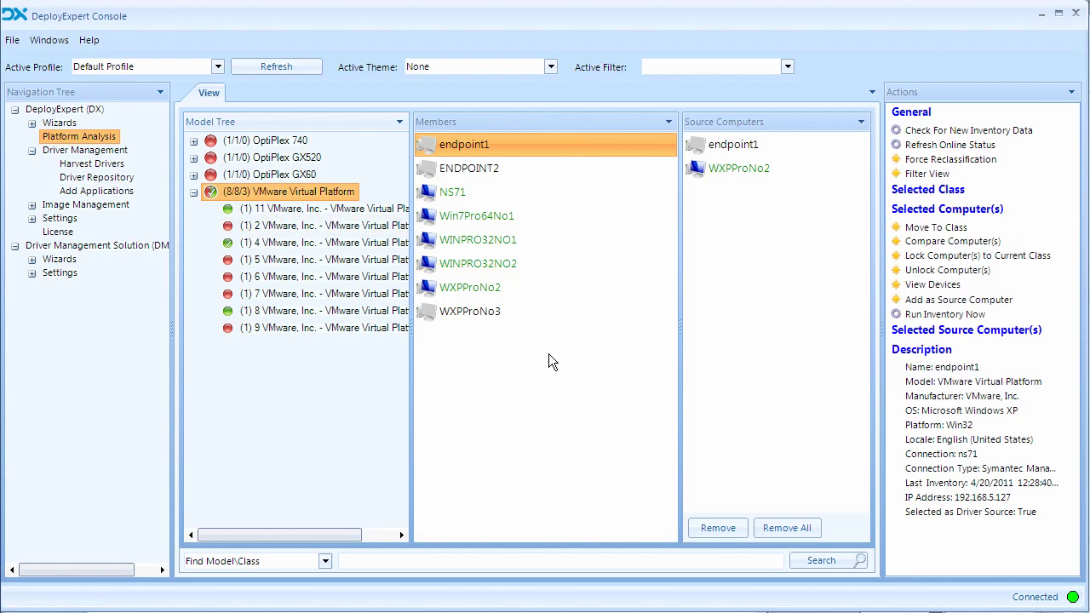
pyautogui.click(281, 215)
pyautogui.click(281, 225)
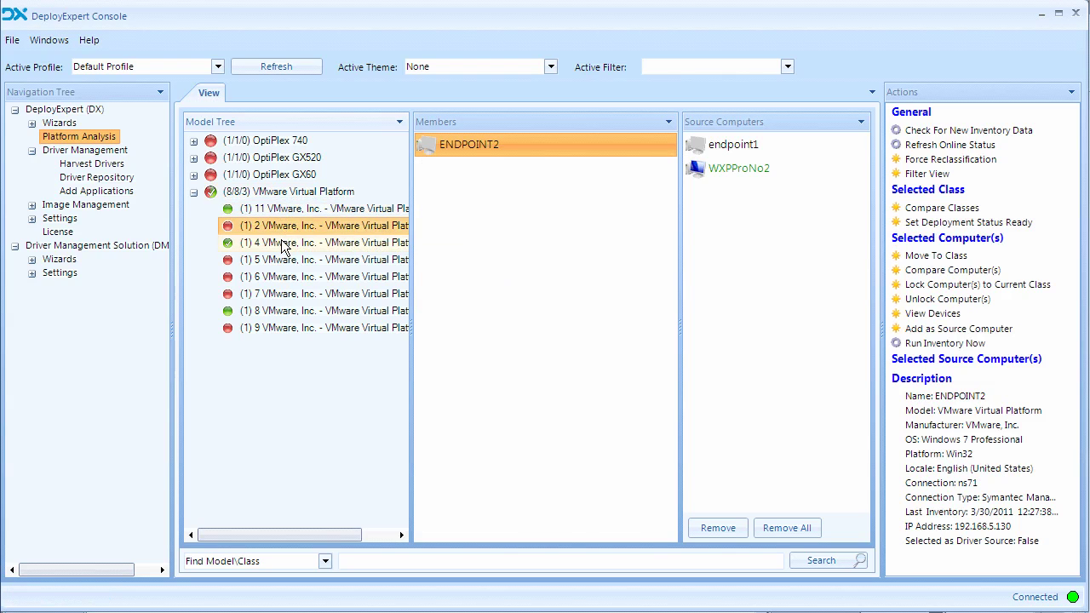
pyautogui.click(285, 243)
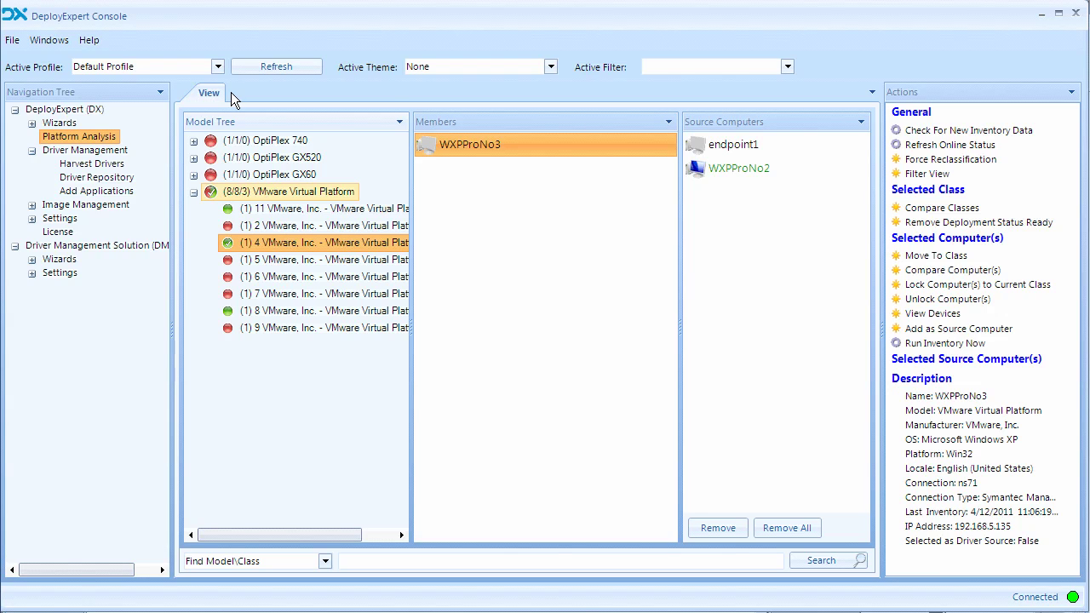
pyautogui.click(272, 216)
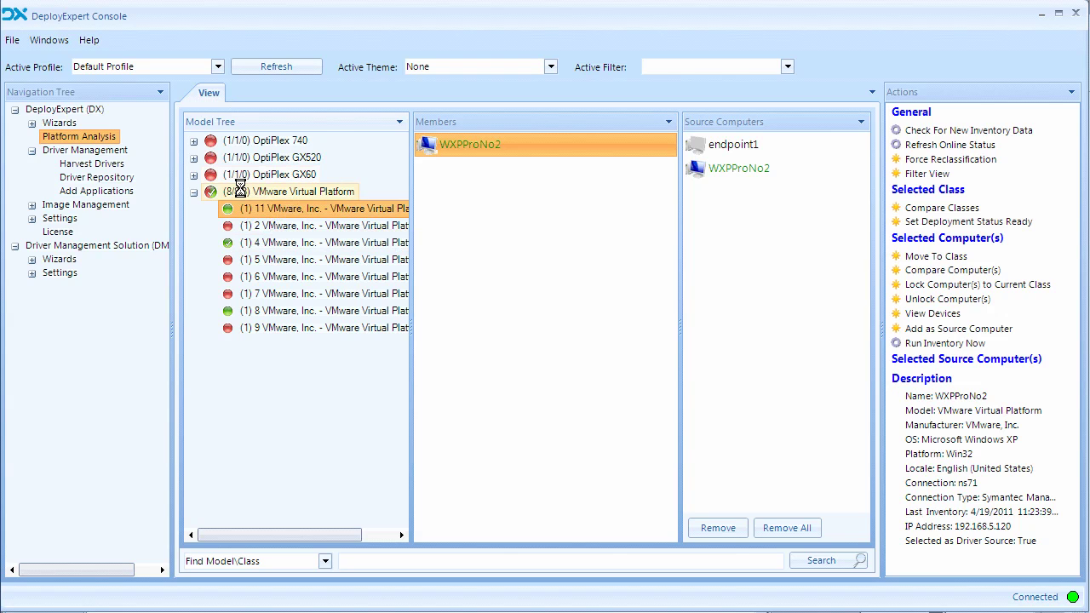
pyautogui.click(242, 194)
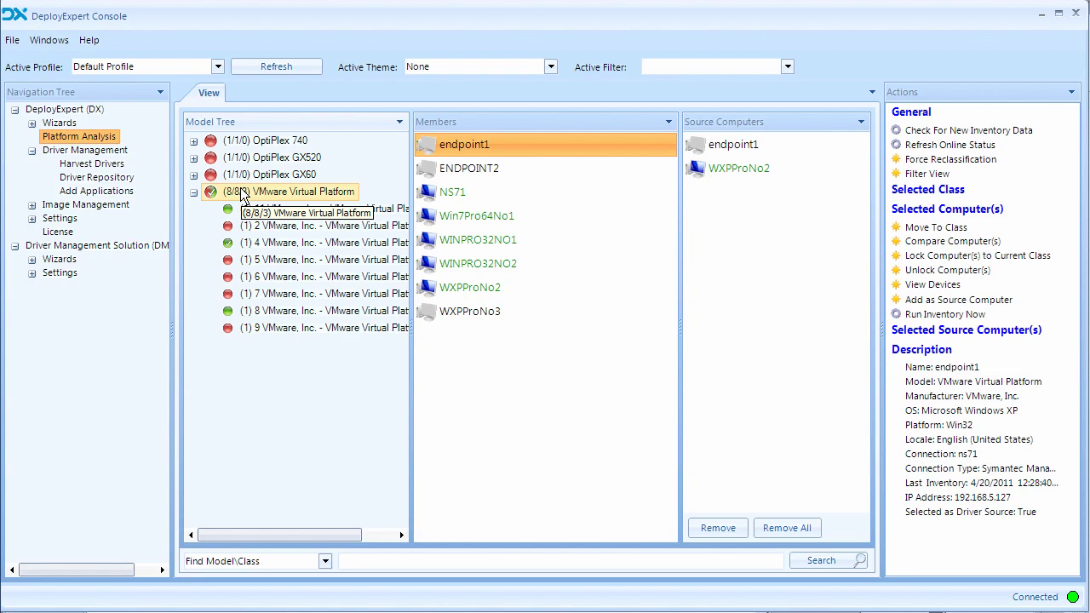
pyautogui.click(273, 209)
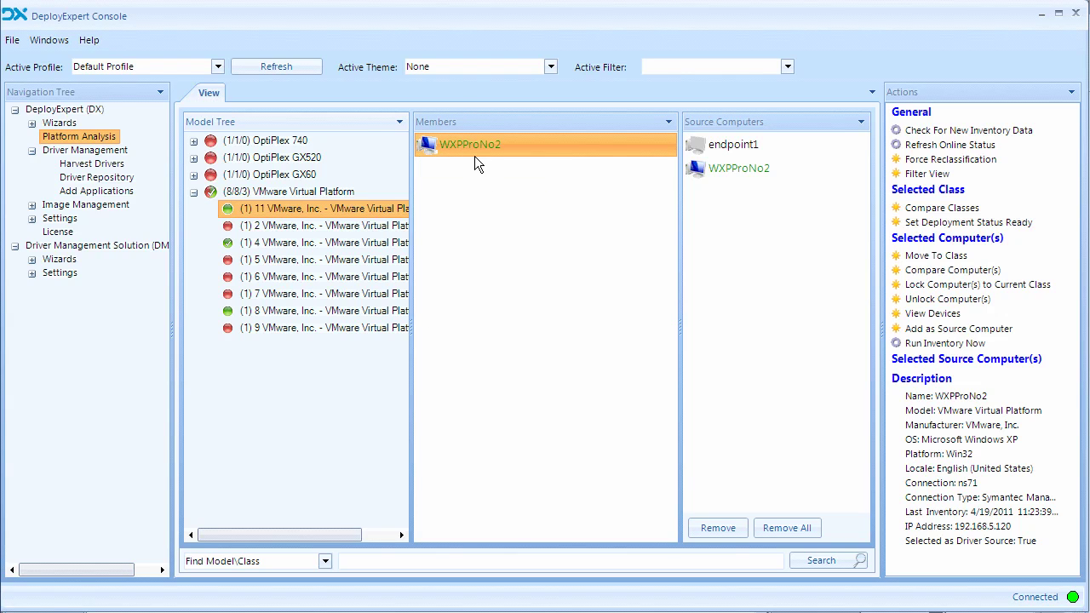
pyautogui.click(363, 228)
pyautogui.click(348, 243)
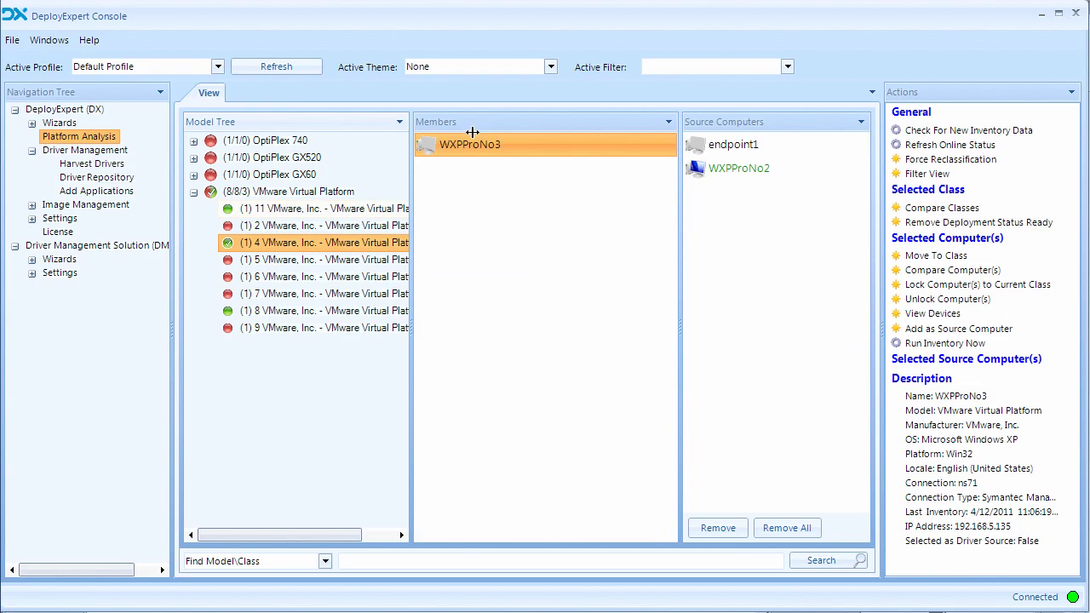
pyautogui.click(258, 213)
pyautogui.keyDown('shift'); pyautogui.click(266, 227); pyautogui.keyUp('shift')
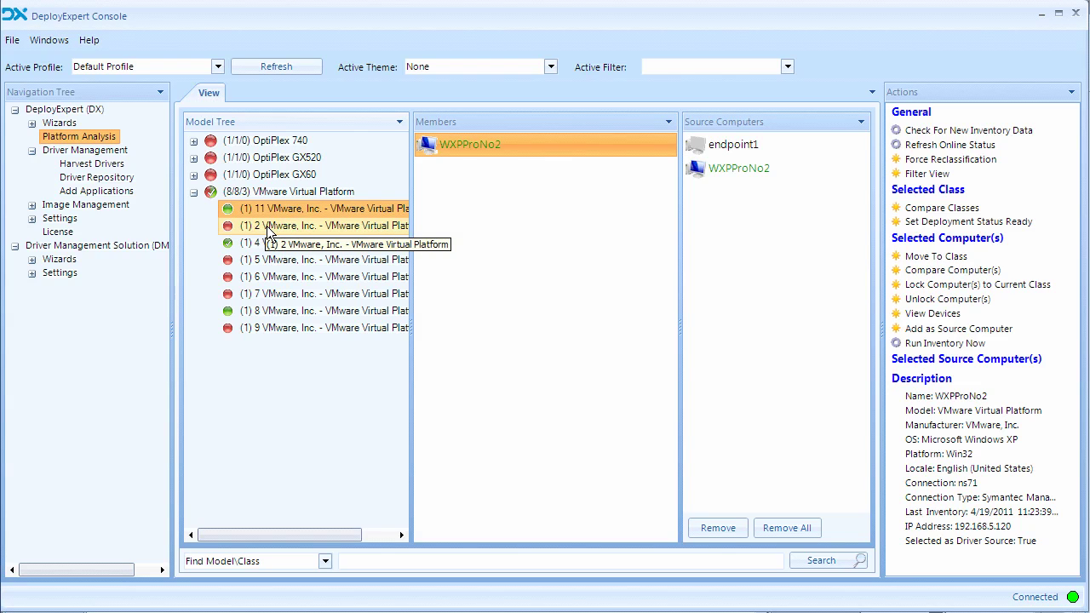
pyautogui.click(267, 232)
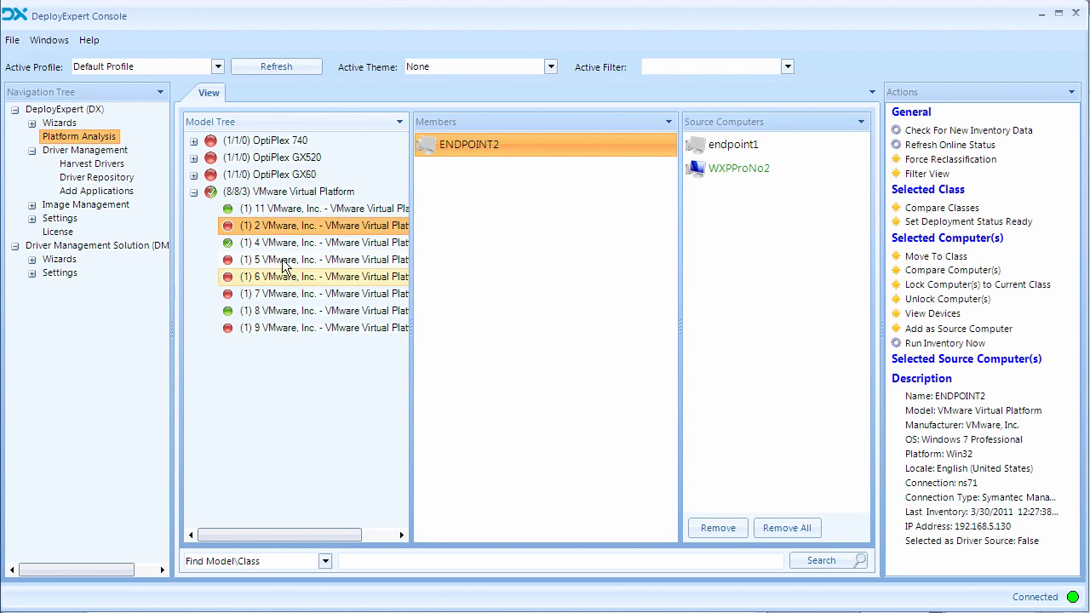
# Step: Compare VMware class 8 as Class A with class 9 as Class B and inspect Class A's matching devices
pyautogui.click(269, 315)
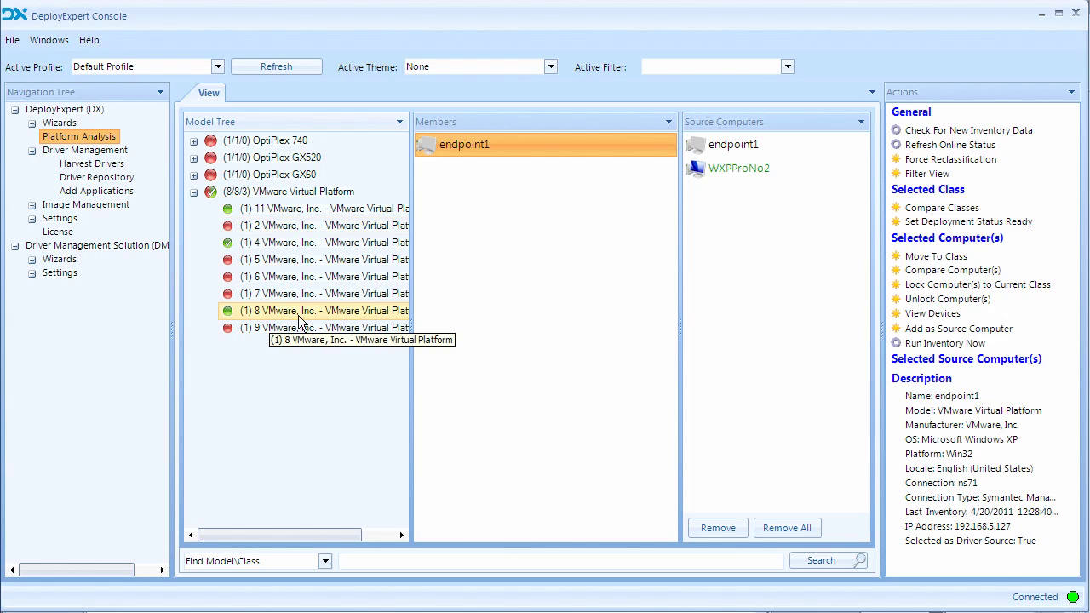
pyautogui.click(942, 209)
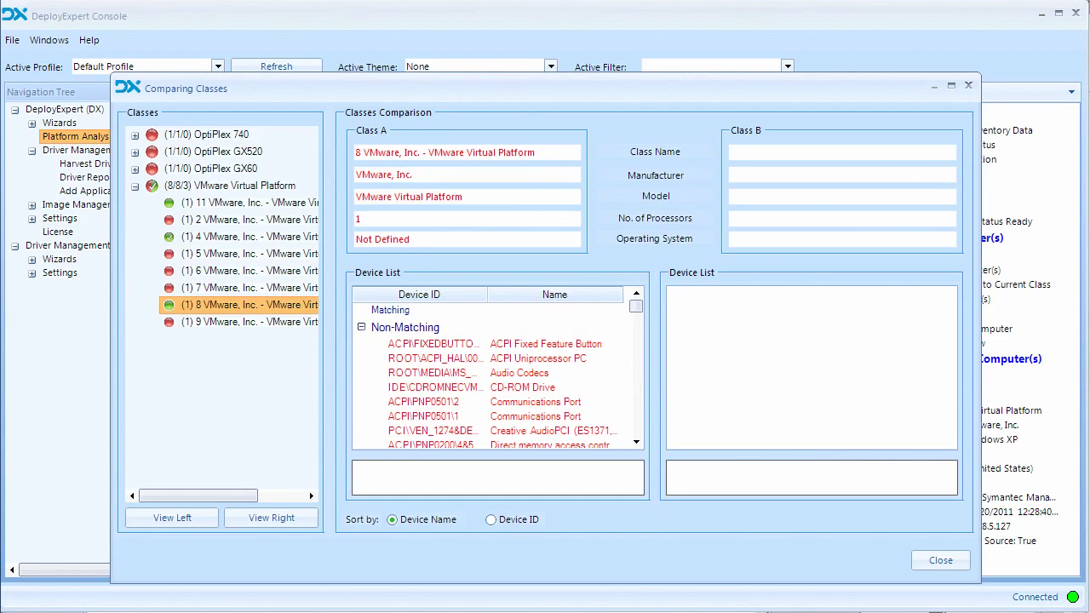
pyautogui.rightClick(242, 324)
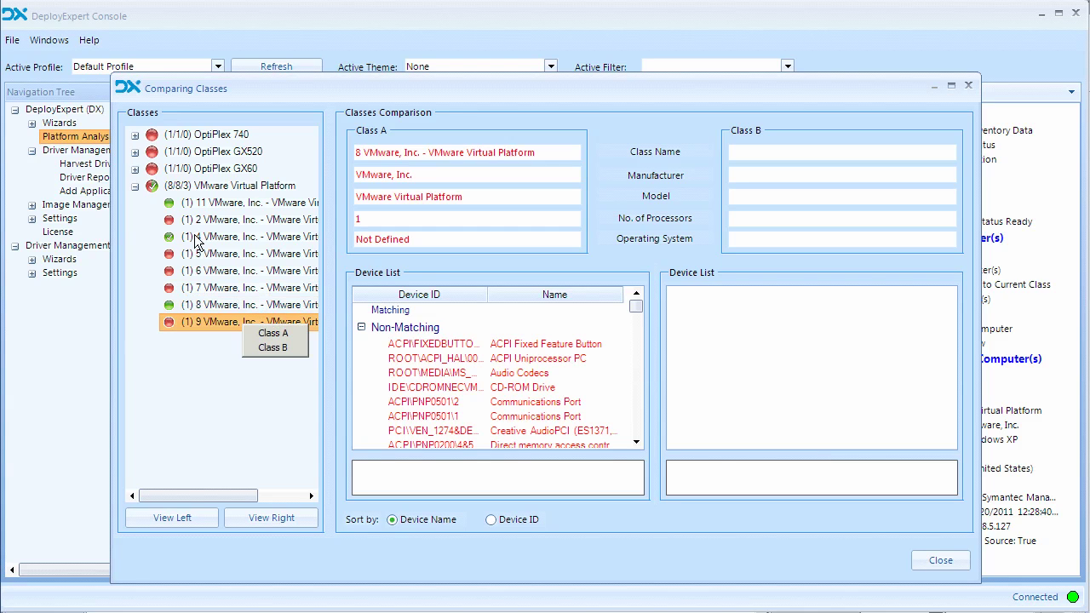
pyautogui.click(271, 349)
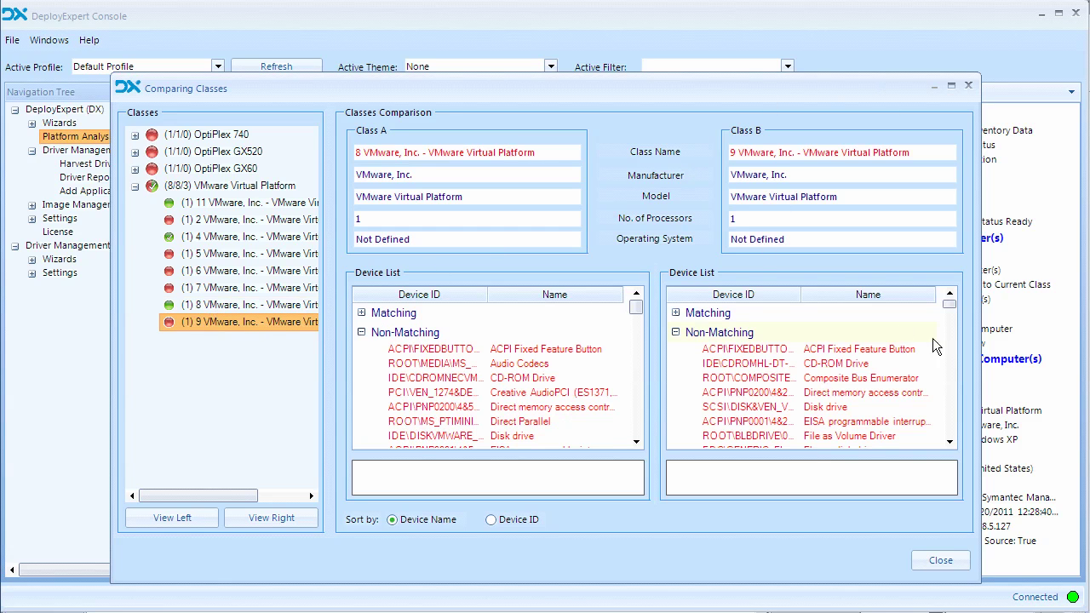
pyautogui.click(361, 313)
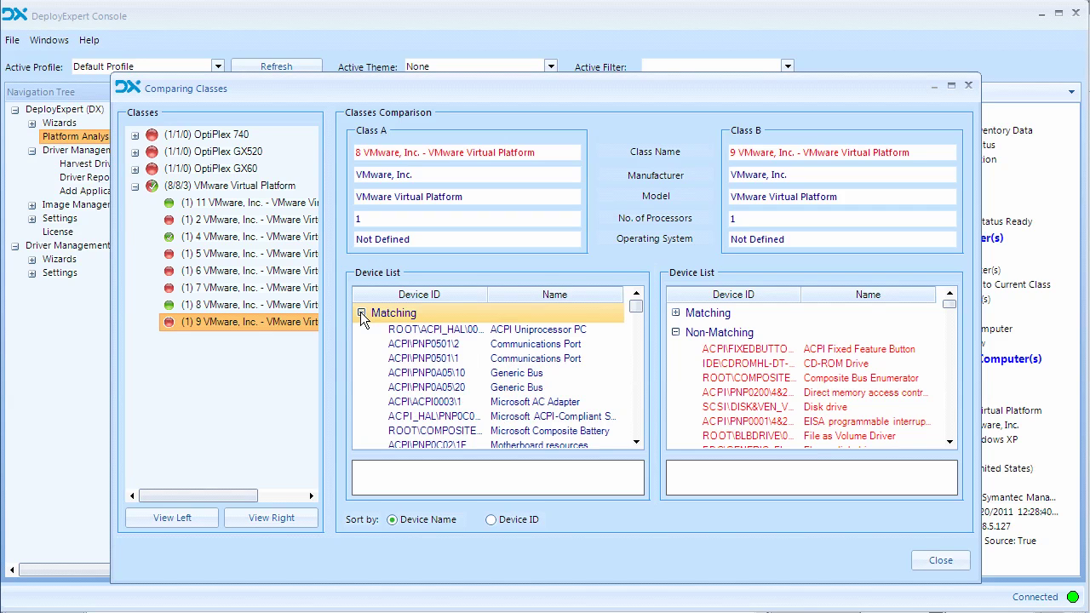
pyautogui.click(362, 313)
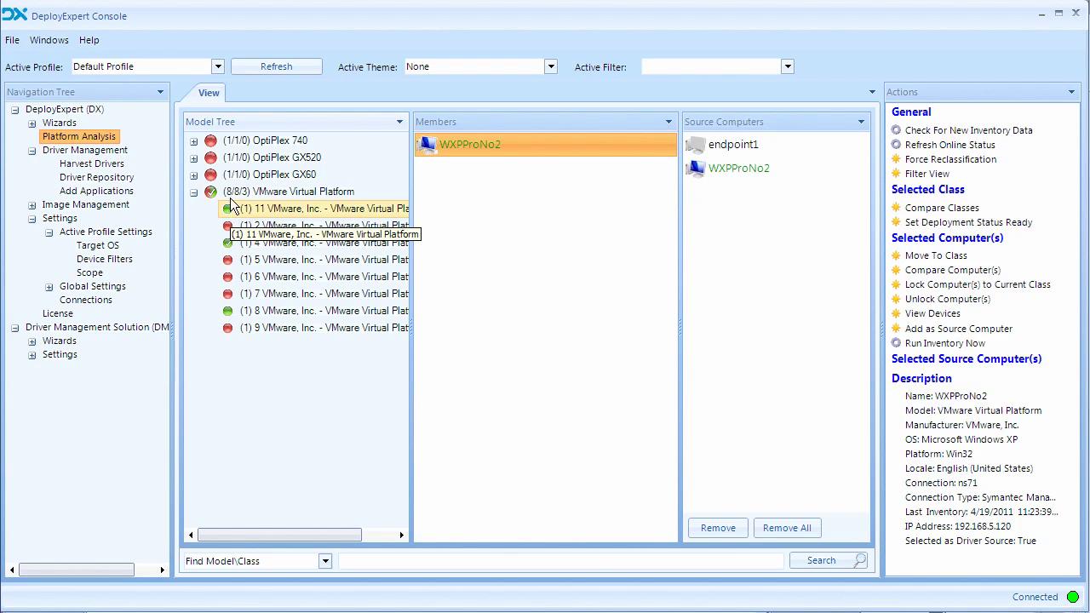
# Step: Remove the Deployment Status Ready setting from VMware class 4 and set it again
pyautogui.rightClick(230, 249)
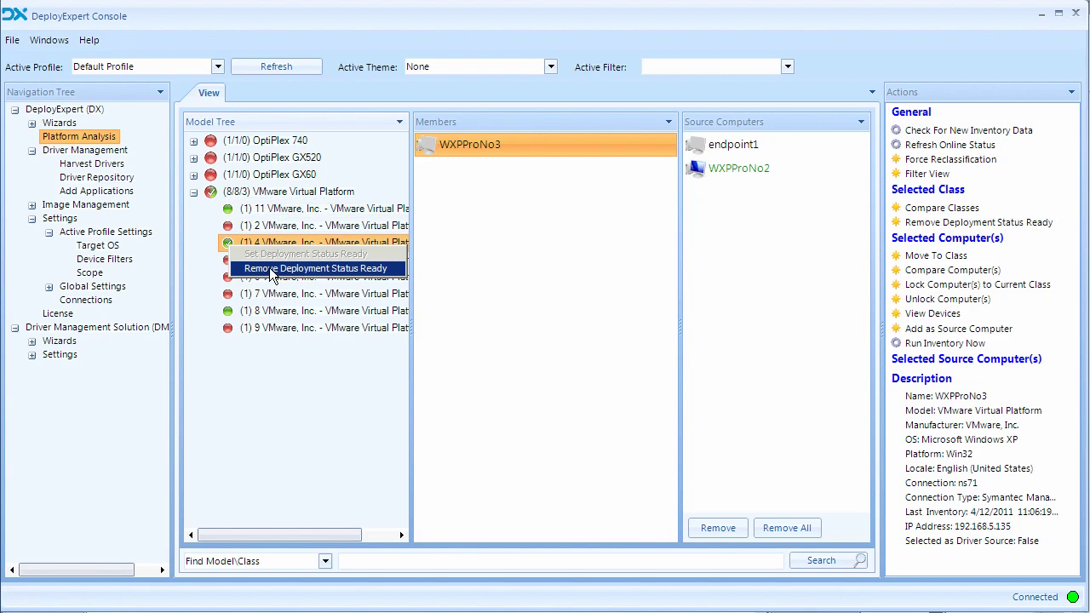
pyautogui.click(265, 260)
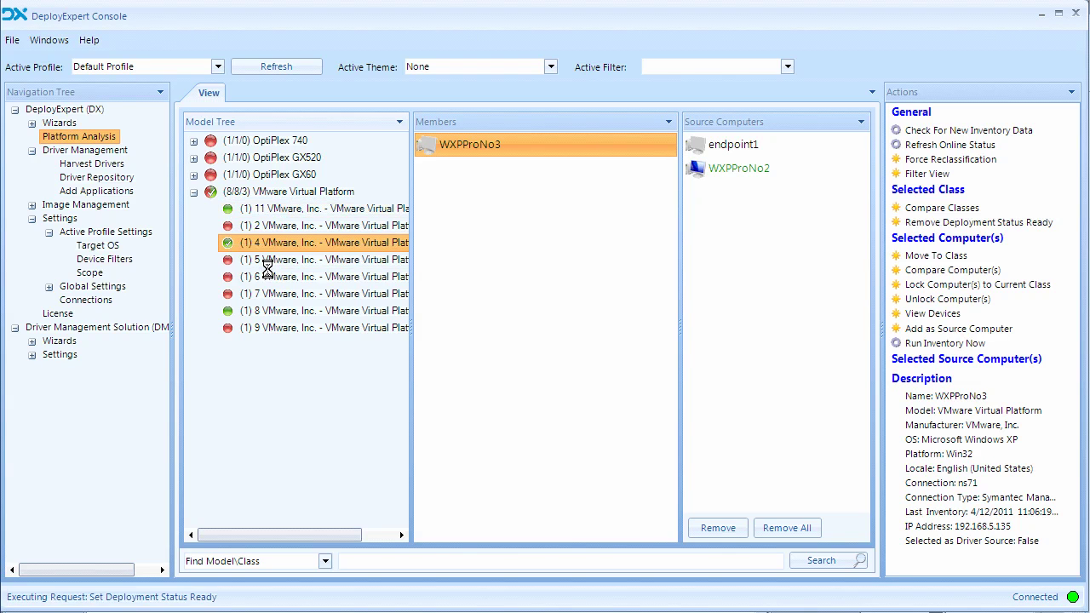
pyautogui.rightClick(228, 246)
pyautogui.click(260, 254)
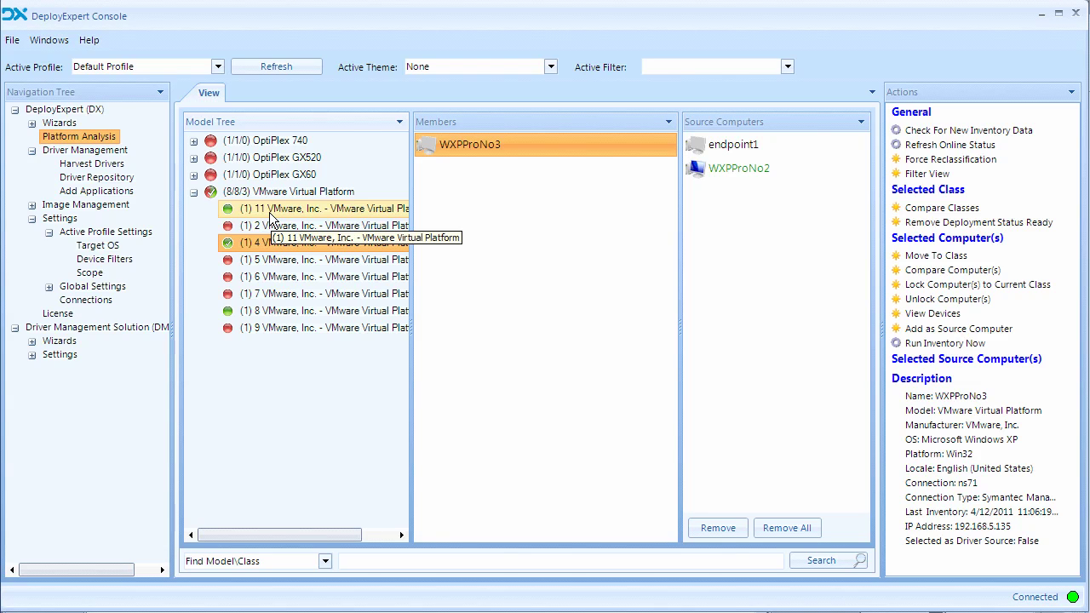
pyautogui.click(607, 153)
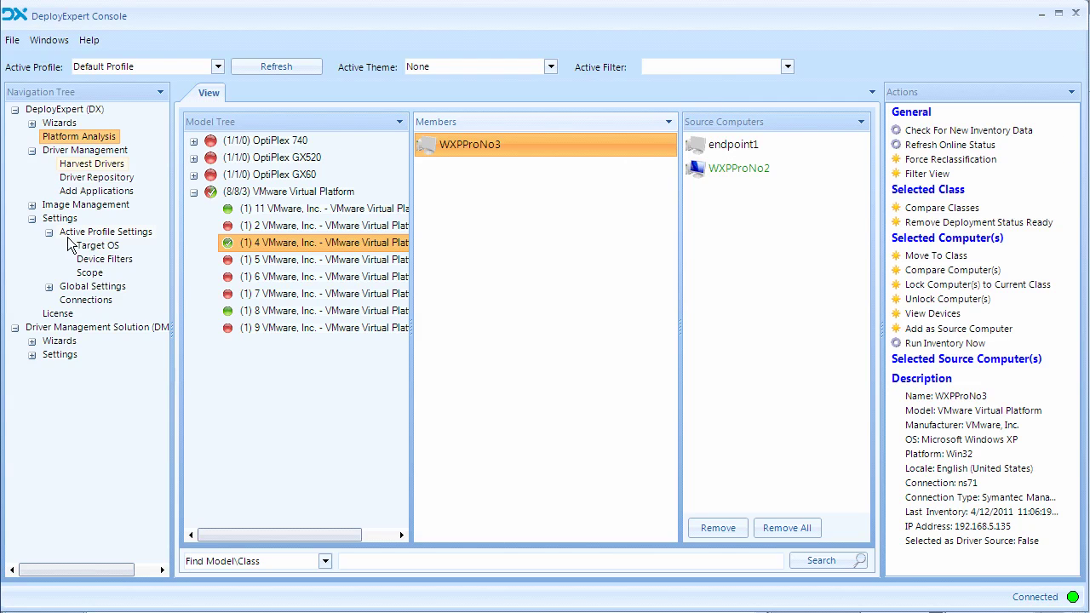
# Step: Look over the driver management pages: Harvest Drivers, Driver Repository with the Intel Processor driver, and Add Applications
pyautogui.click(100, 167)
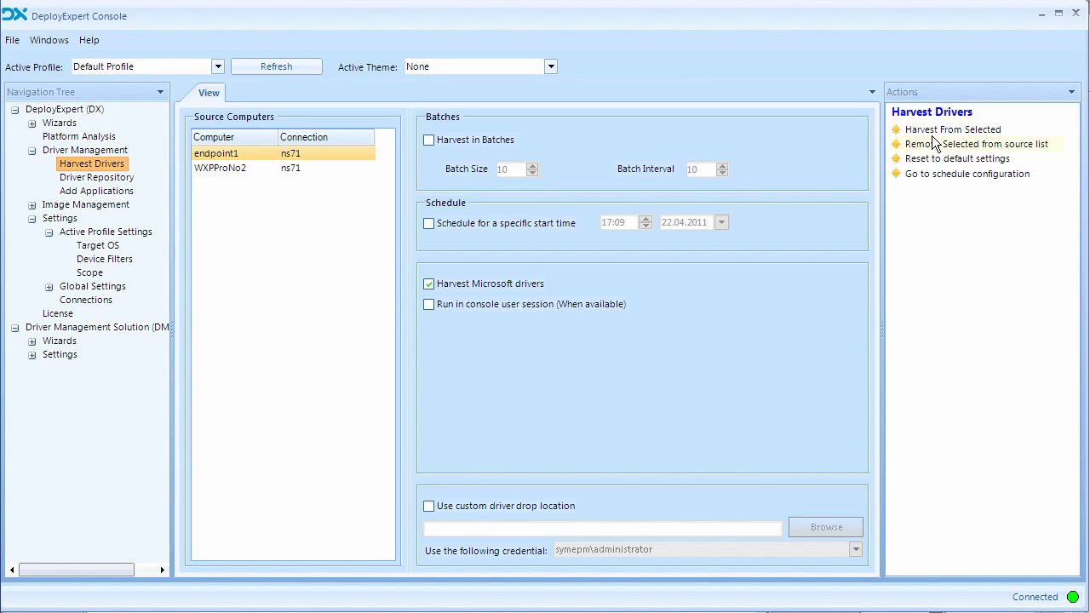
pyautogui.click(105, 179)
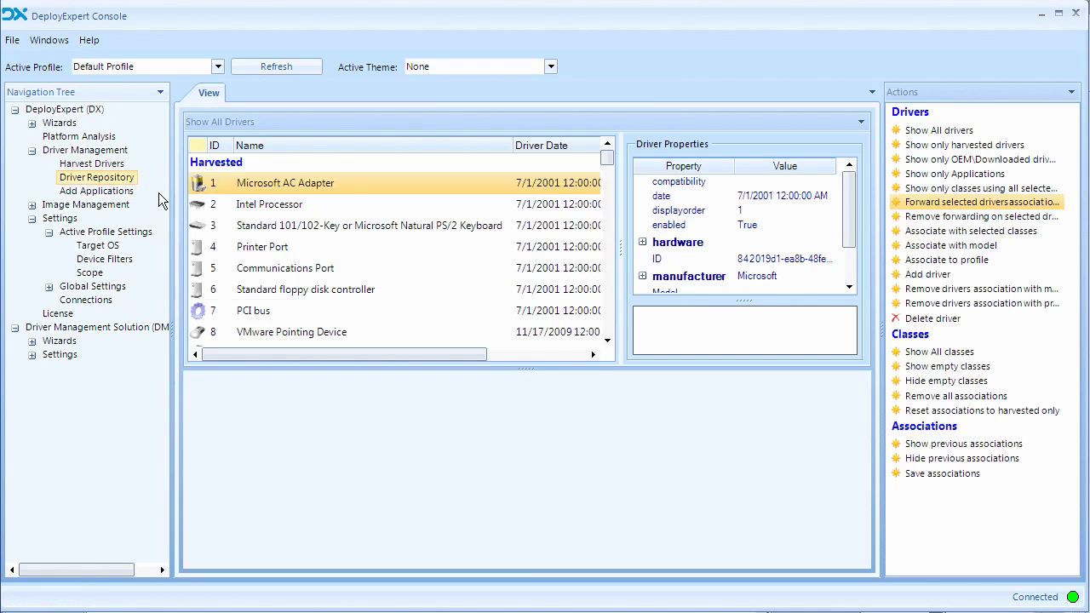
pyautogui.click(250, 211)
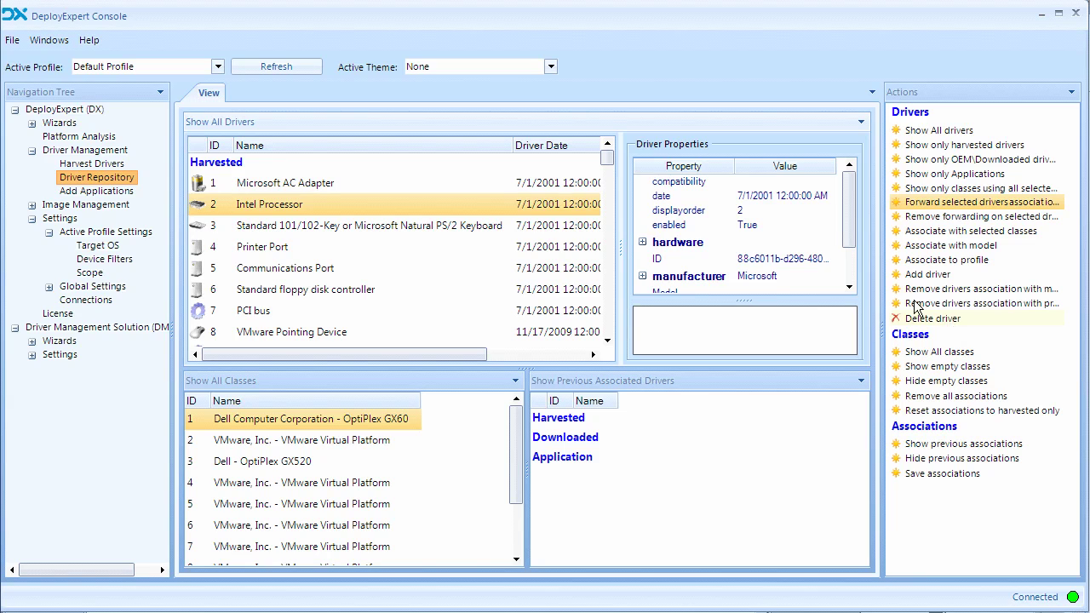
pyautogui.click(96, 193)
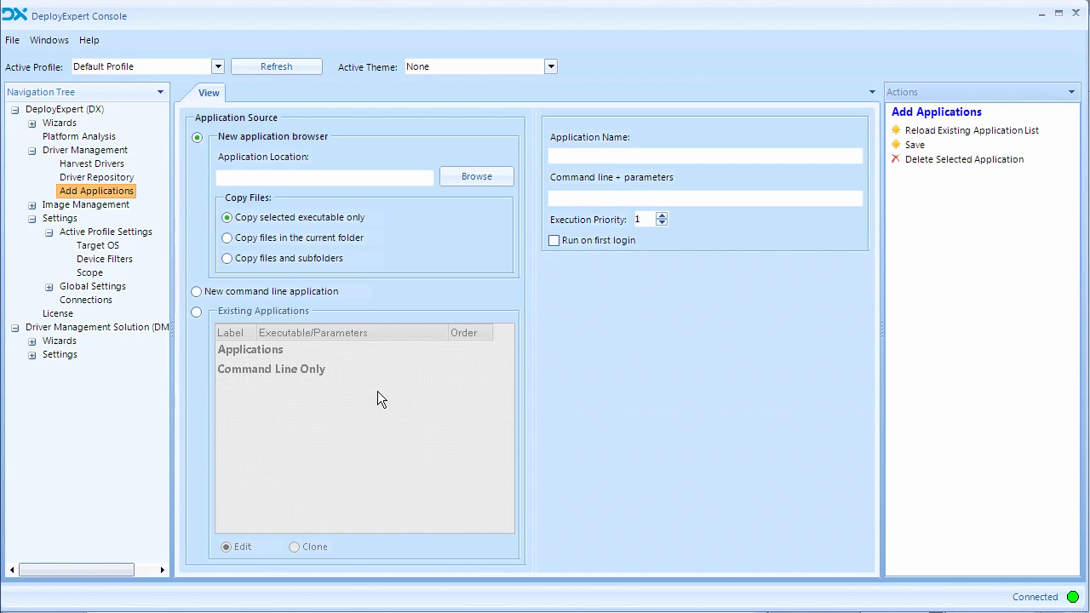
pyautogui.click(95, 168)
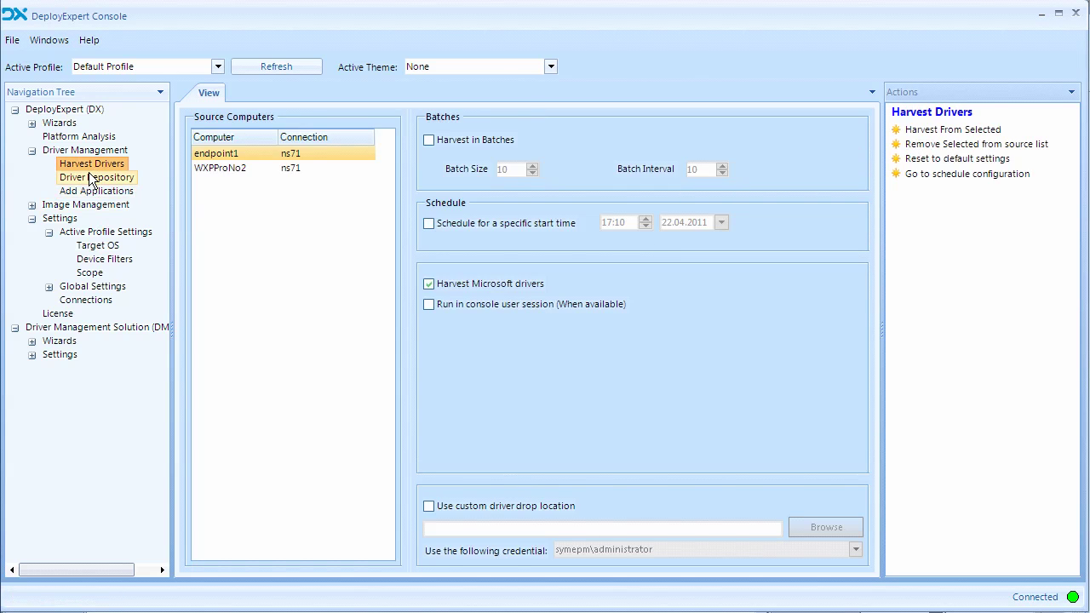
# Step: Review all drivers previously associated with VMware class 8 in the Driver Repository
pyautogui.click(90, 176)
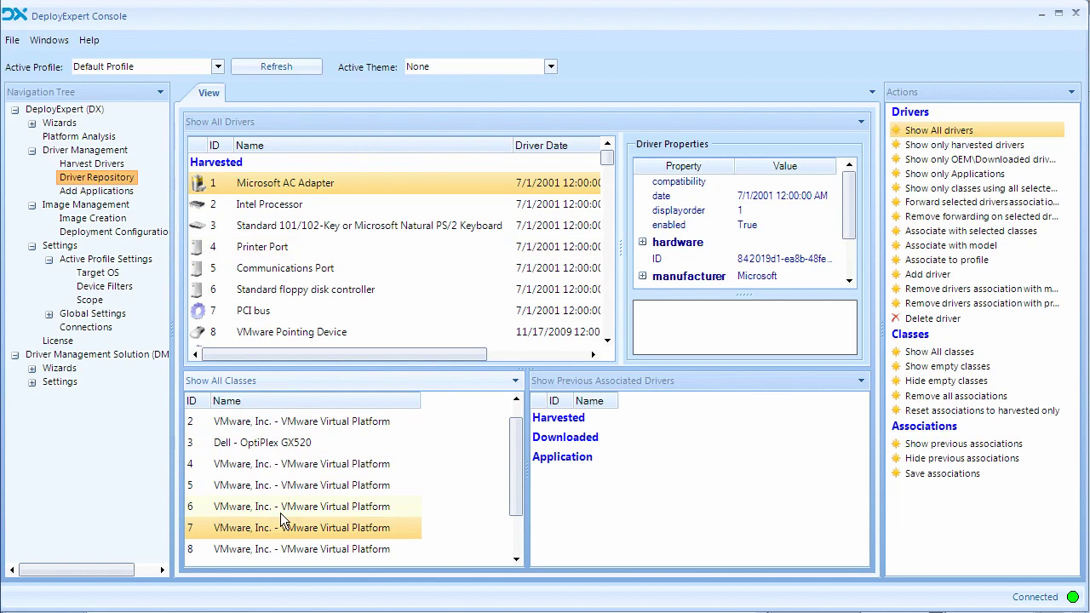
pyautogui.click(246, 554)
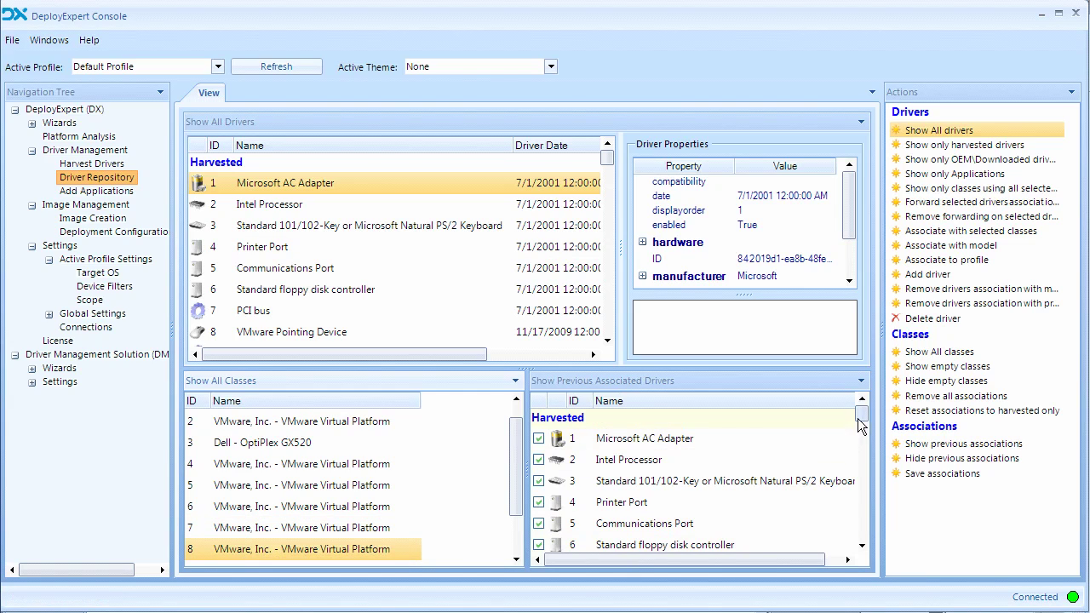
pyautogui.moveTo(858, 419); pyautogui.dragTo(859, 364)
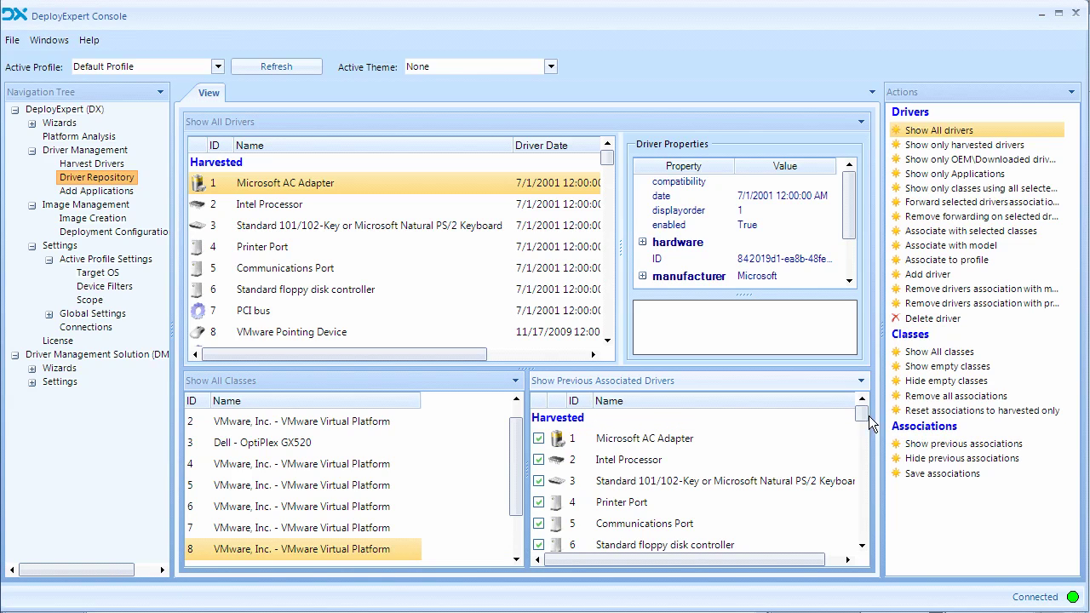
pyautogui.moveTo(862, 414); pyautogui.dragTo(864, 555)
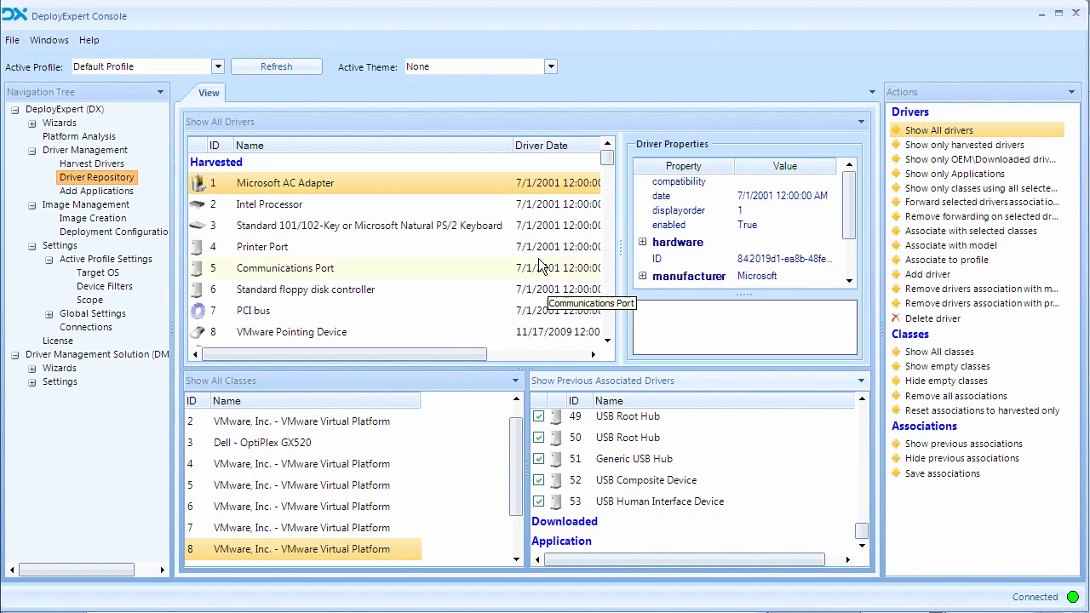
# Step: View the properties of the Standard 101/102-Key or Microsoft Natural PS/2 Keyboard driver and widen the Property column
pyautogui.click(263, 230)
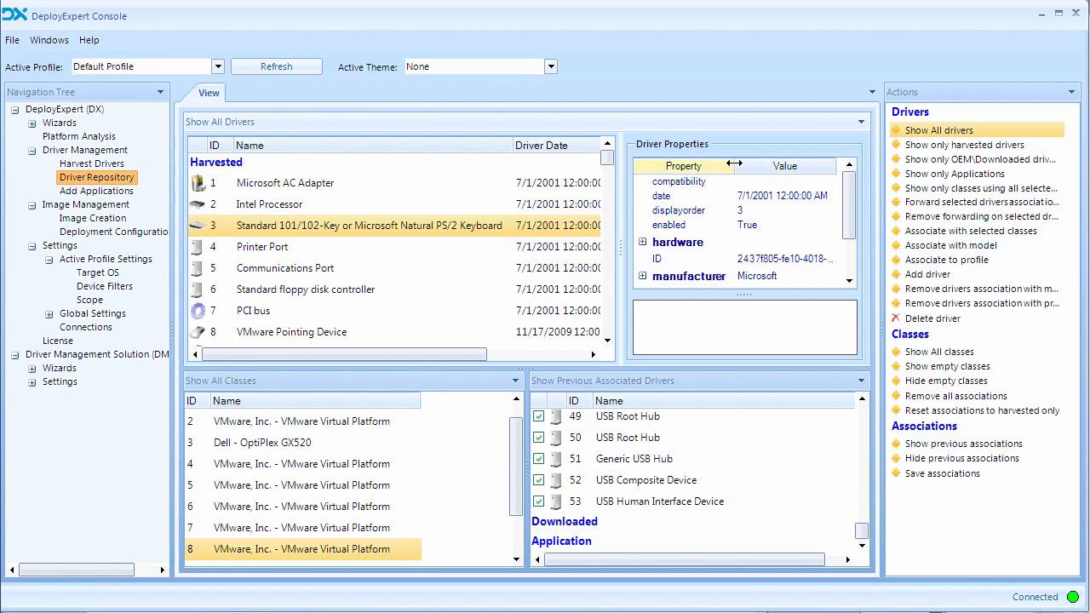
pyautogui.moveTo(734, 164)
pyautogui.mouseDown()
pyautogui.moveTo(763, 163)
pyautogui.moveTo(751, 164)
pyautogui.mouseUp()
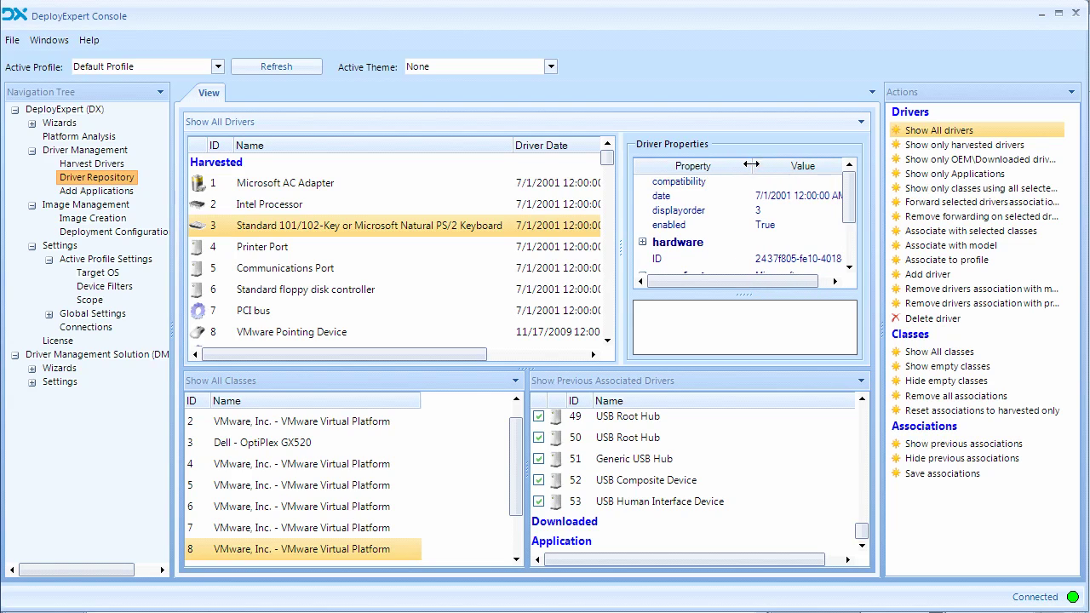
# Step: Review the remaining properties of the selected keyboard driver, then the Image Creation and Deployment Configuration pages
pyautogui.moveTo(700, 282); pyautogui.dragTo(806, 289)
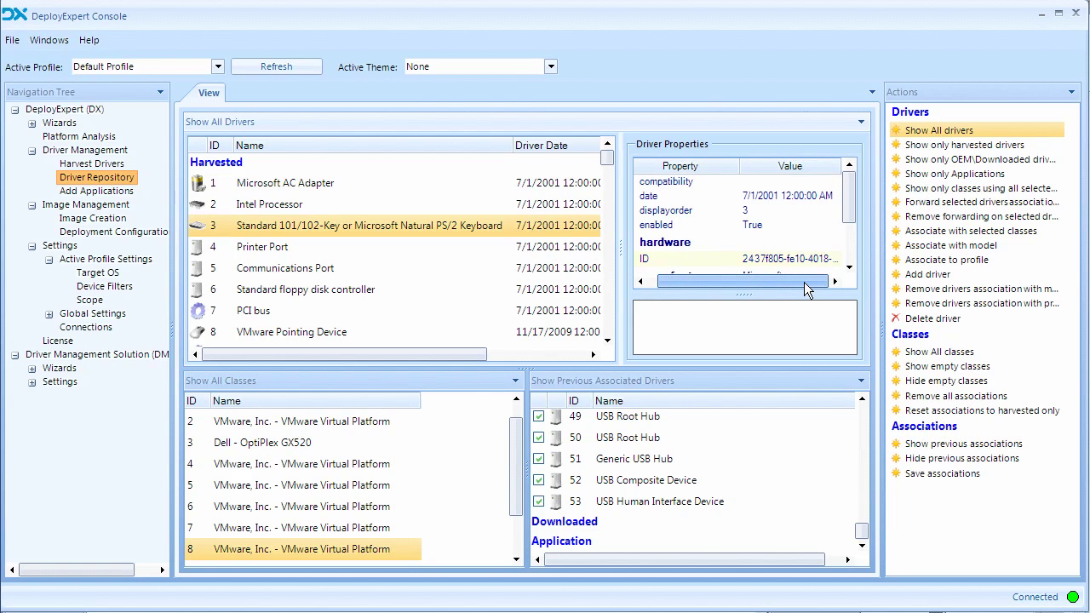
pyautogui.click(81, 223)
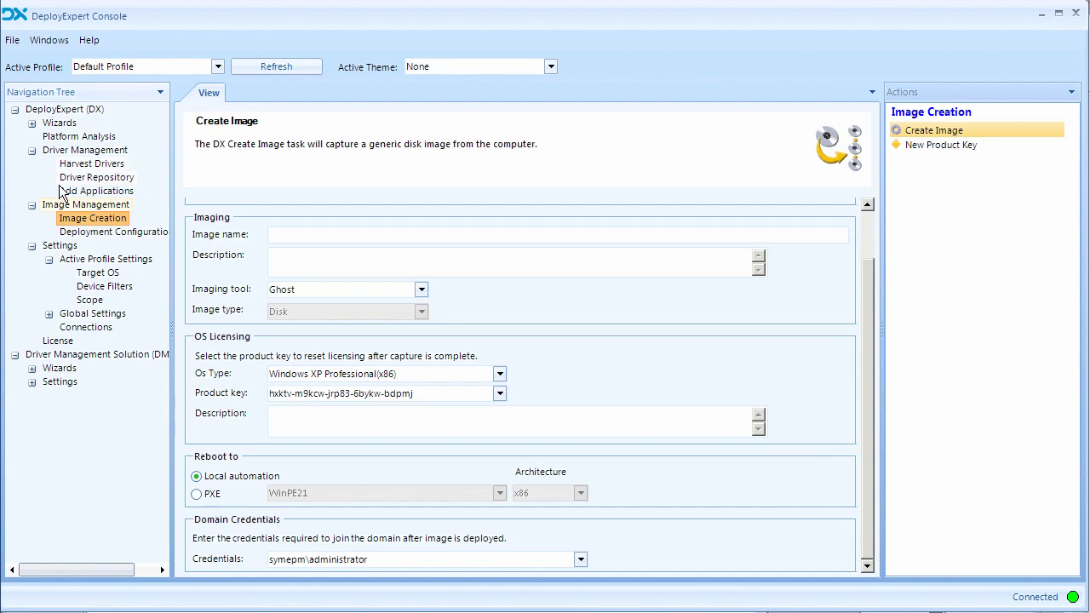
pyautogui.click(114, 233)
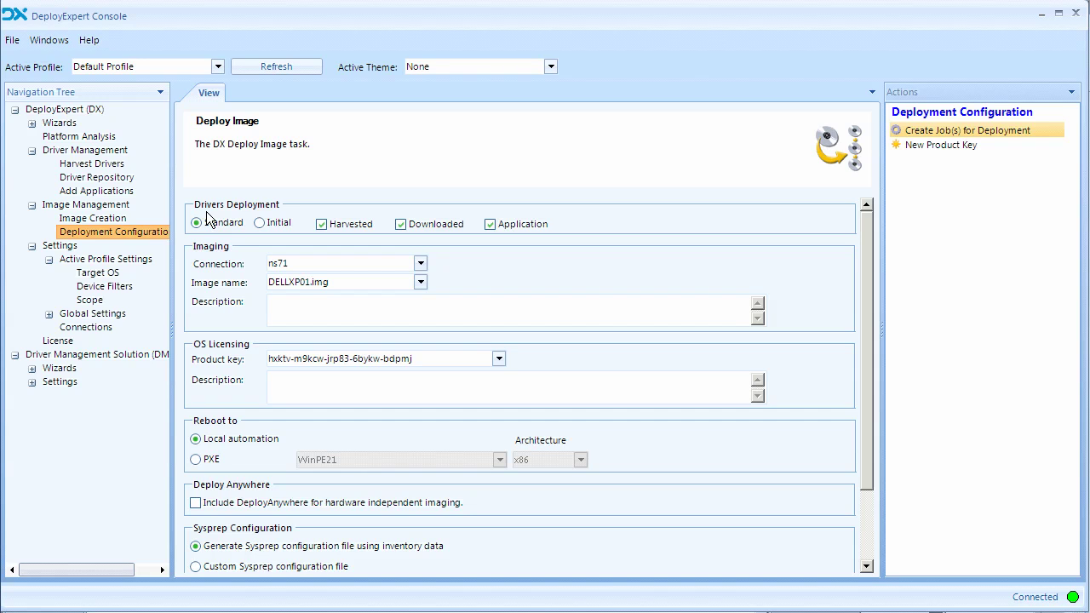
# Step: Show the members of class 11 under the VMware Virtual Platform model in Platform Analysis
pyautogui.click(78, 137)
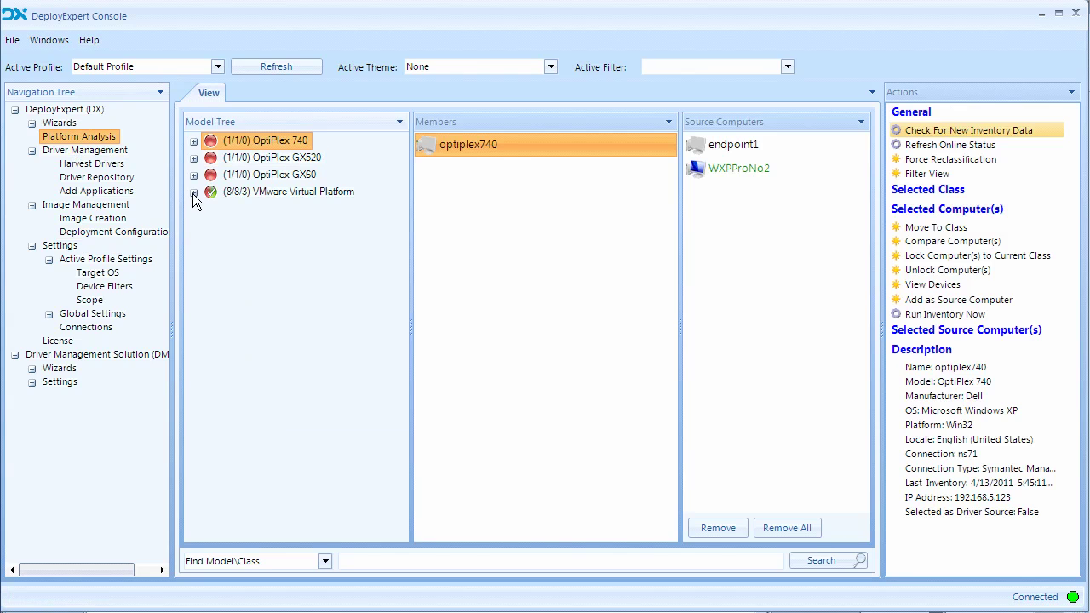
pyautogui.click(193, 193)
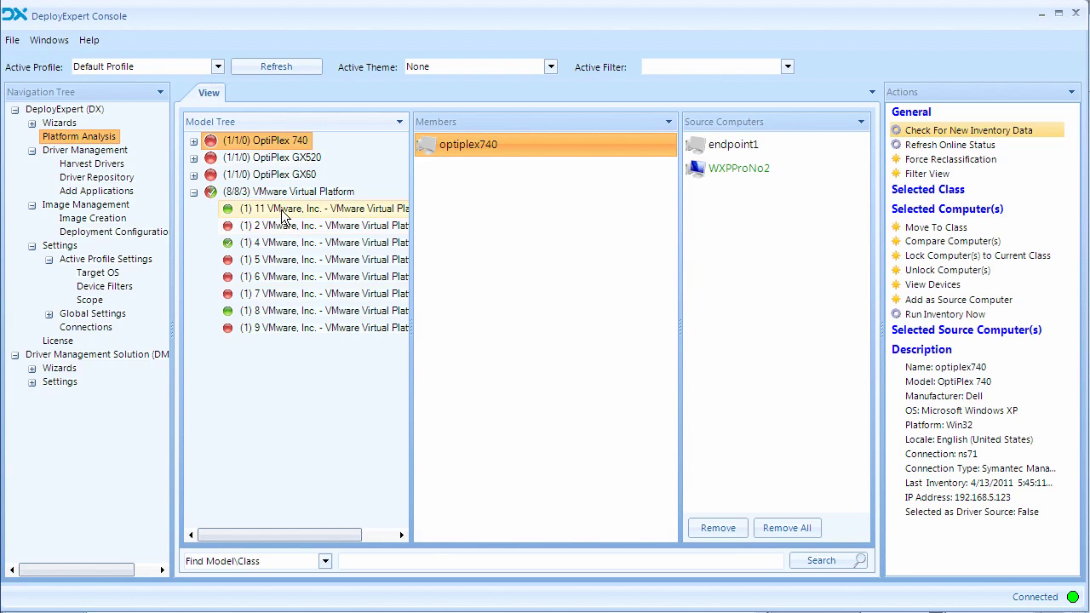
pyautogui.click(284, 213)
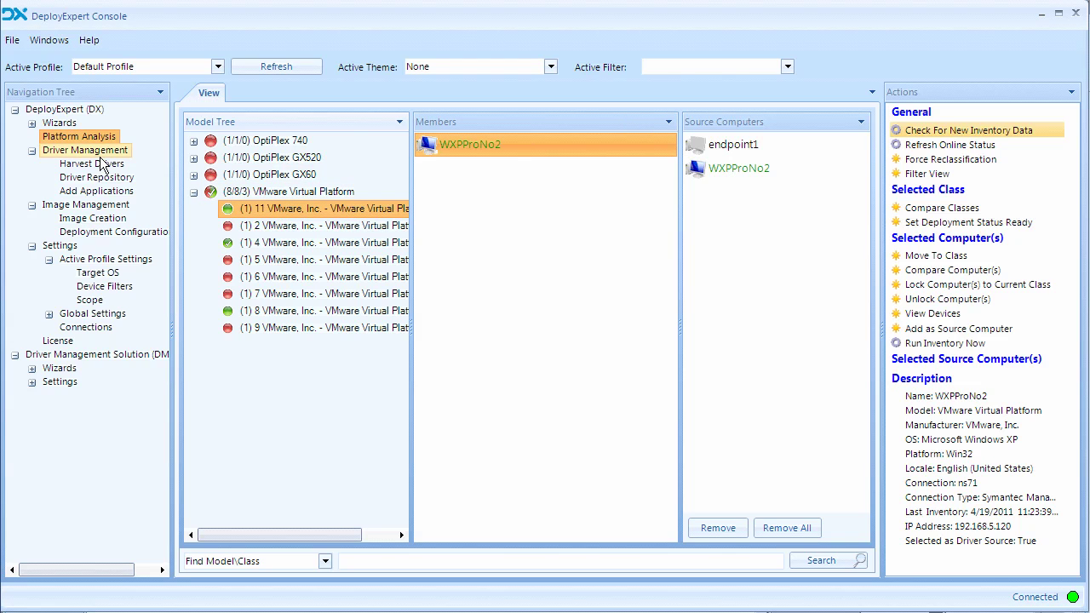
# Step: Try the Initial drivers deployment mode in Deployment Configuration and return it to Standard
pyautogui.click(118, 232)
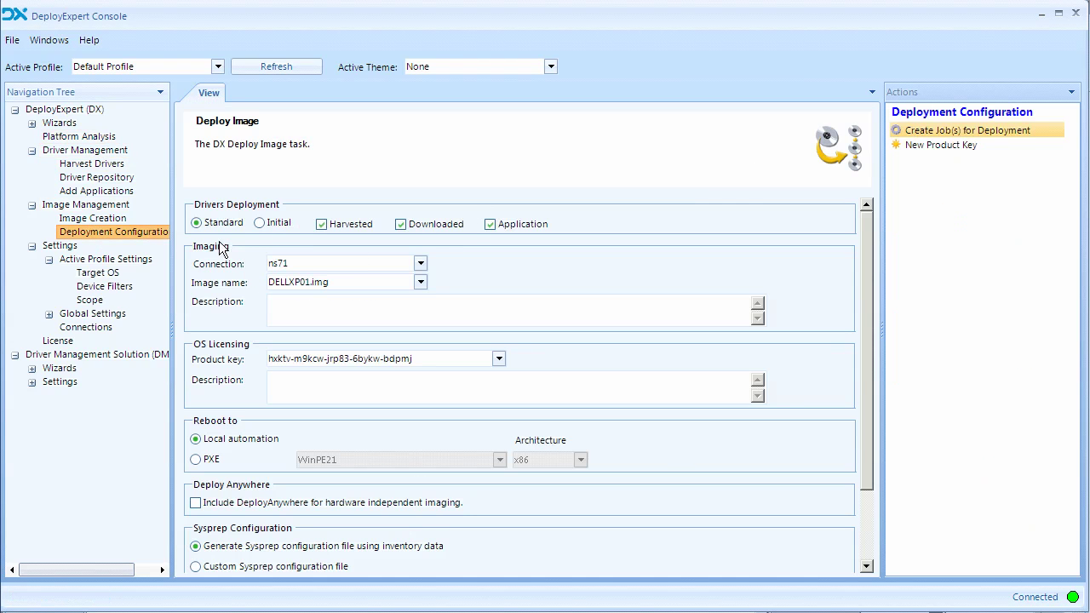
pyautogui.click(262, 223)
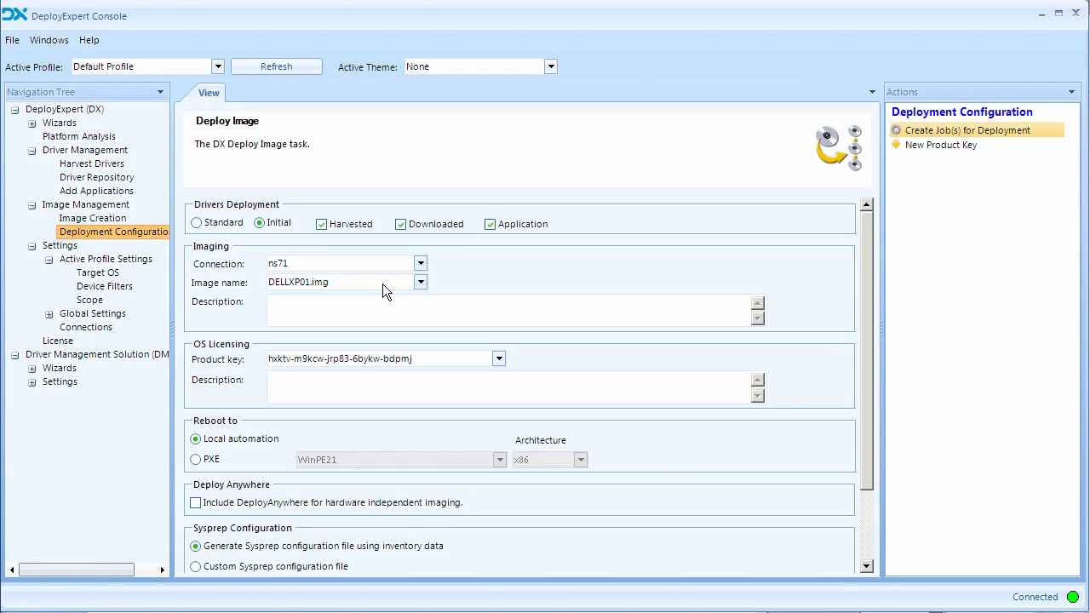
pyautogui.click(200, 225)
# Step: View the OptiPlex GX60 class in Platform Analysis and select source computer WXPProNo2 on the Harvest Drivers page
pyautogui.click(78, 137)
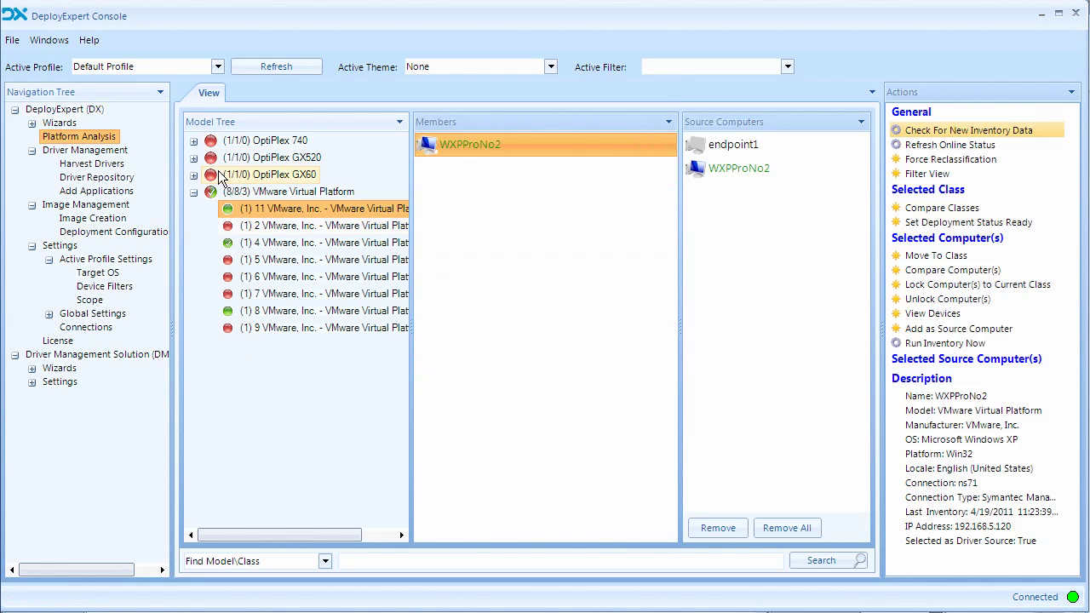
pyautogui.click(193, 176)
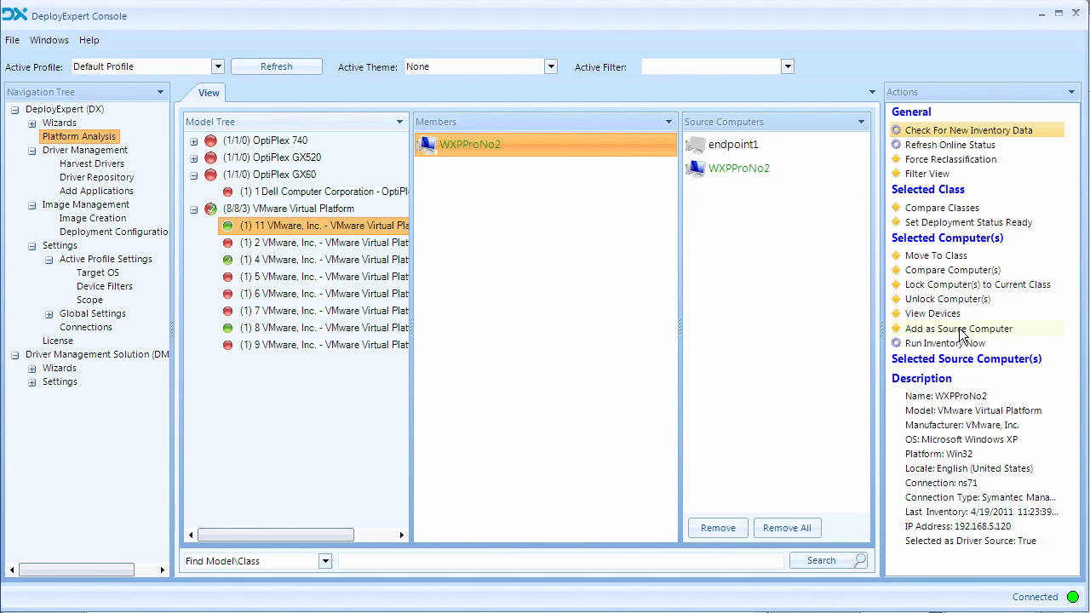
pyautogui.click(85, 166)
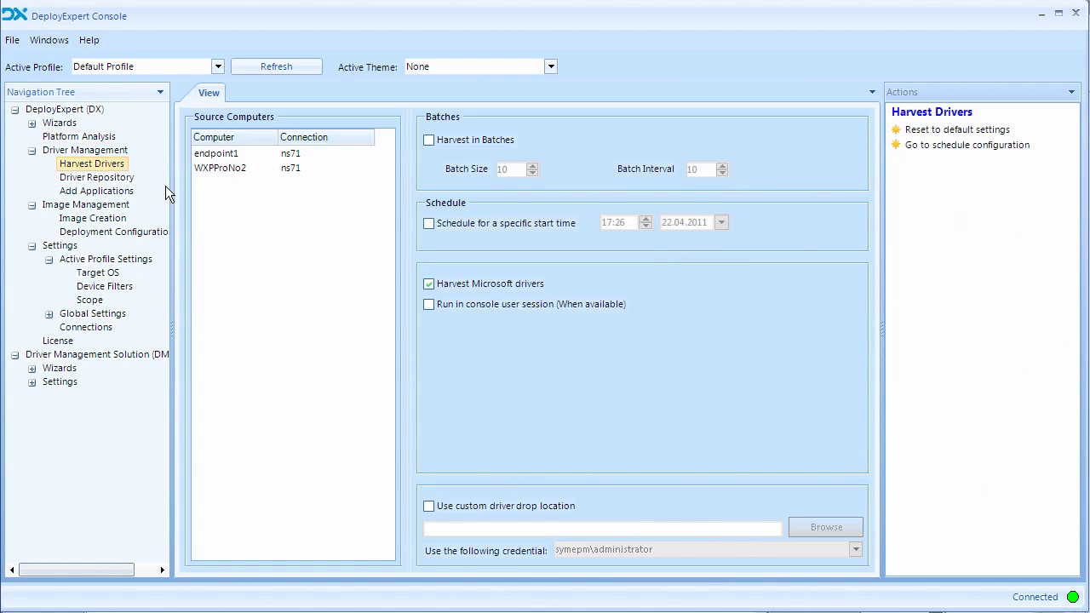
pyautogui.click(223, 168)
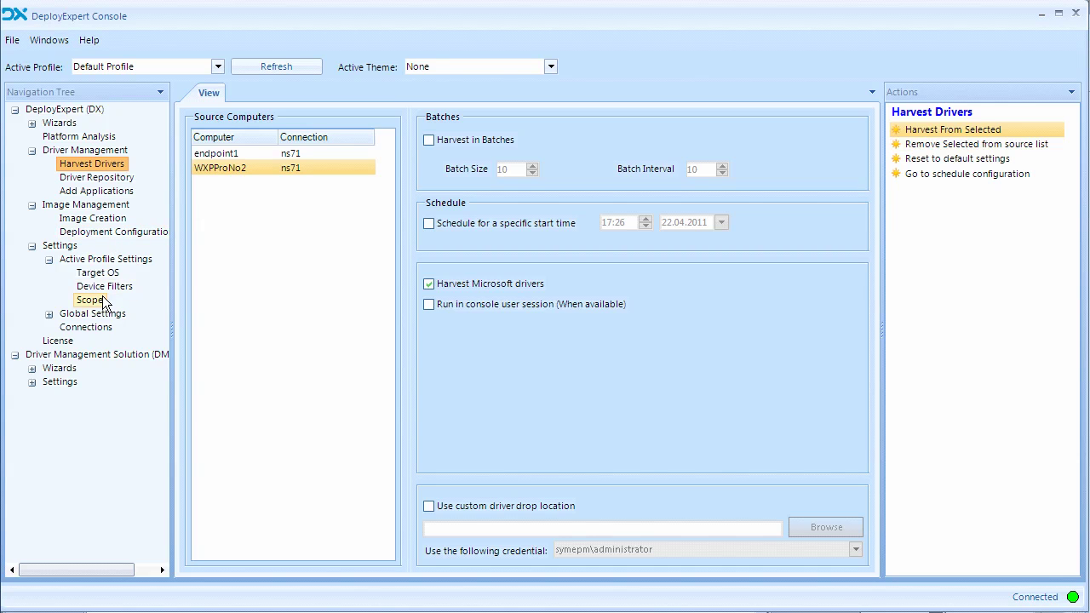
# Step: Set the drivers deployment mode to Initial in Deployment Configuration
pyautogui.click(100, 234)
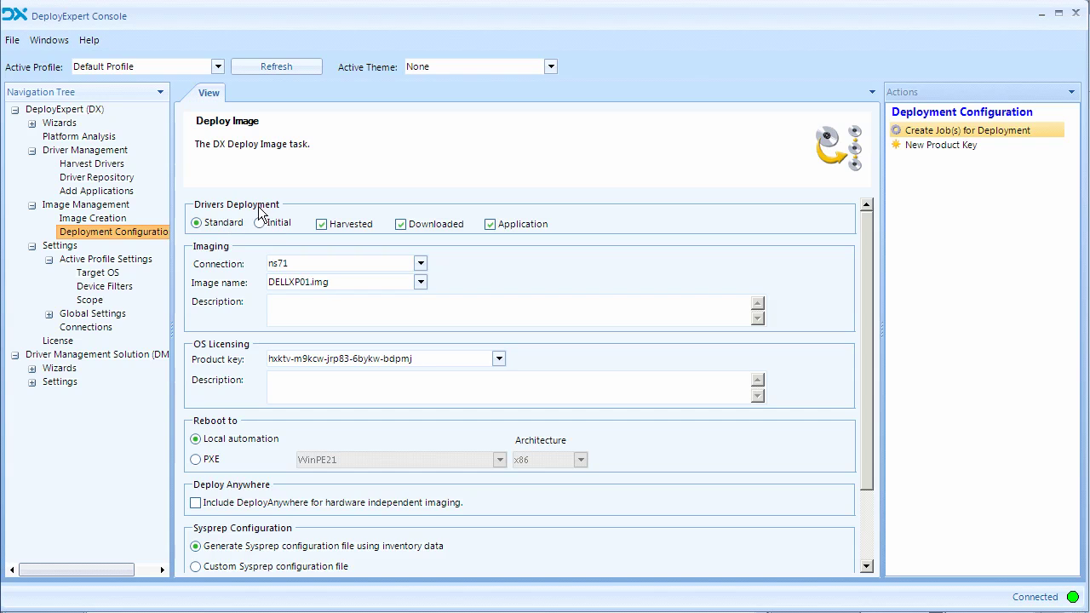
pyautogui.click(260, 223)
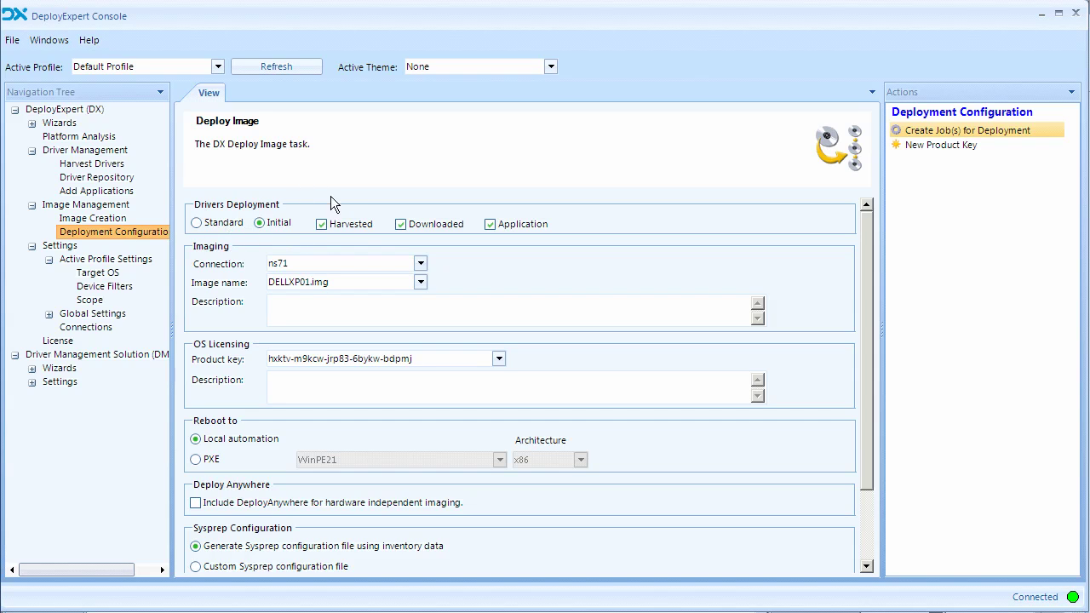
# Step: Review the active profile settings: the profile list, Target OS, Device Filters with the standard class filters, and Scope
pyautogui.click(88, 261)
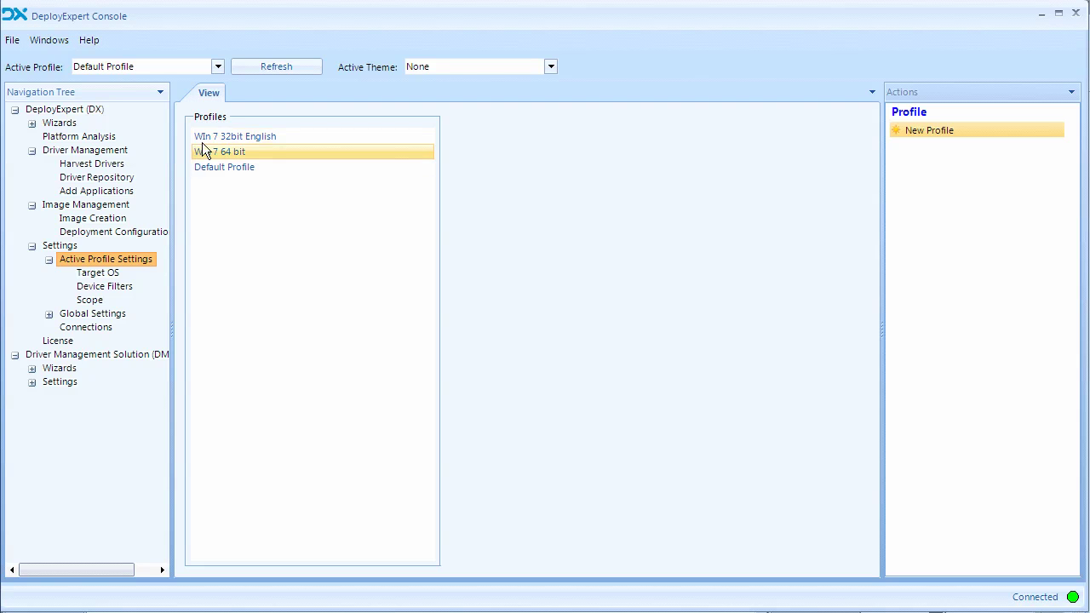
pyautogui.click(97, 272)
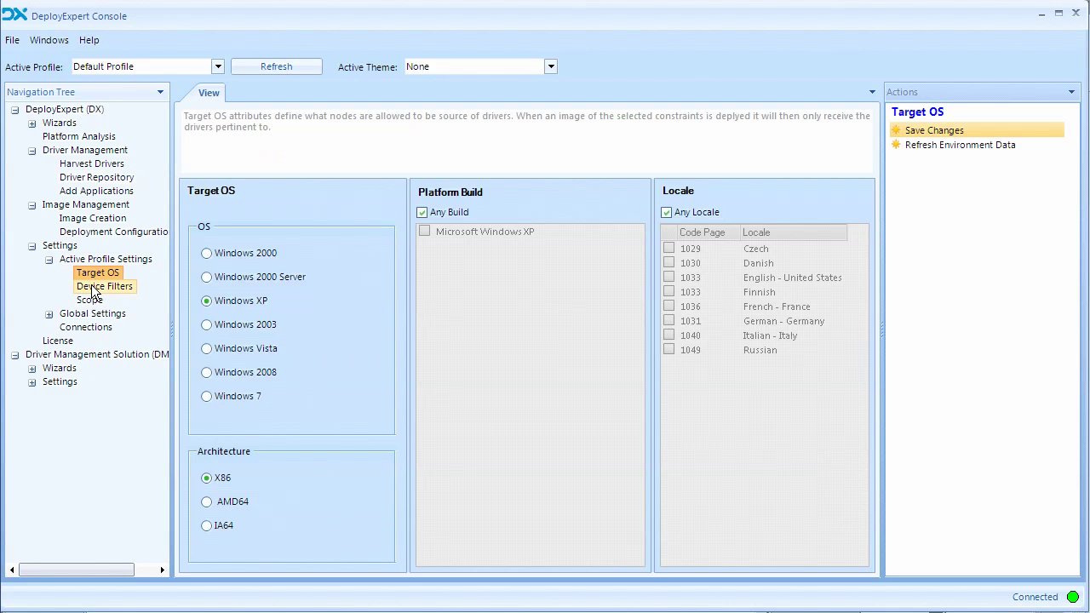
pyautogui.click(93, 287)
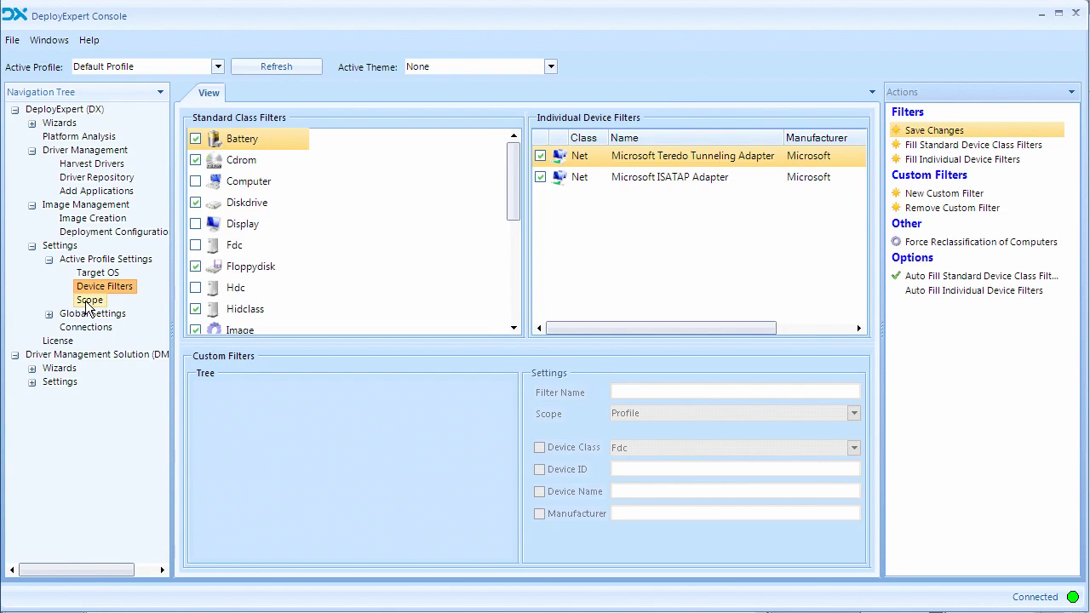
pyautogui.click(88, 301)
pyautogui.click(102, 287)
pyautogui.moveTo(508, 207); pyautogui.dragTo(513, 117)
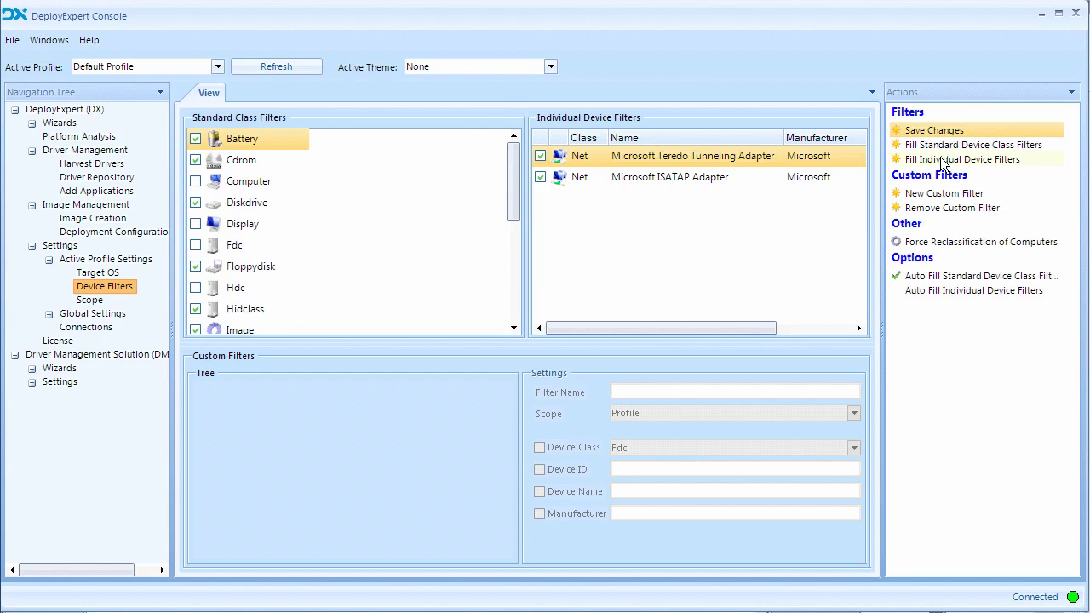
# Step: Fill the individual device filters and look through the standard class filters down to Net
pyautogui.click(940, 159)
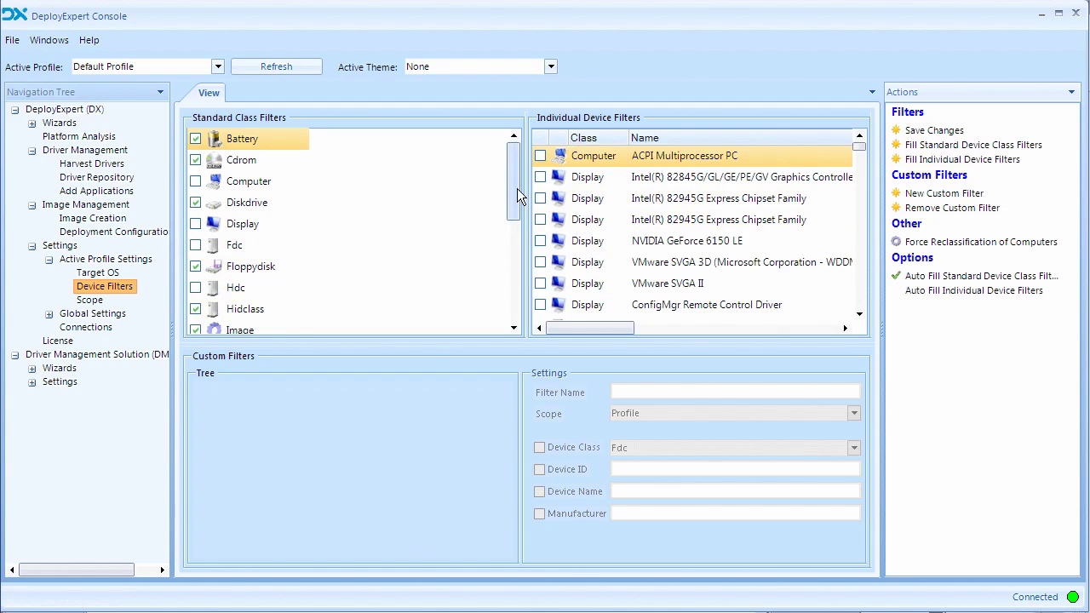
pyautogui.moveTo(517, 188); pyautogui.dragTo(522, 243)
pyautogui.scroll(3, 222, 274)
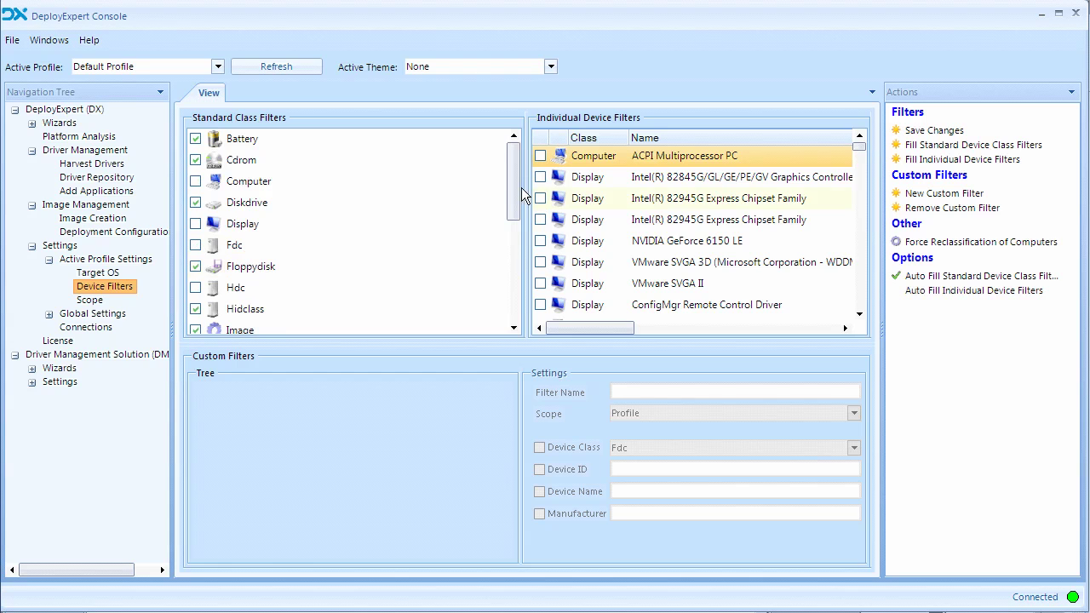
pyautogui.moveTo(513, 205); pyautogui.dragTo(513, 259)
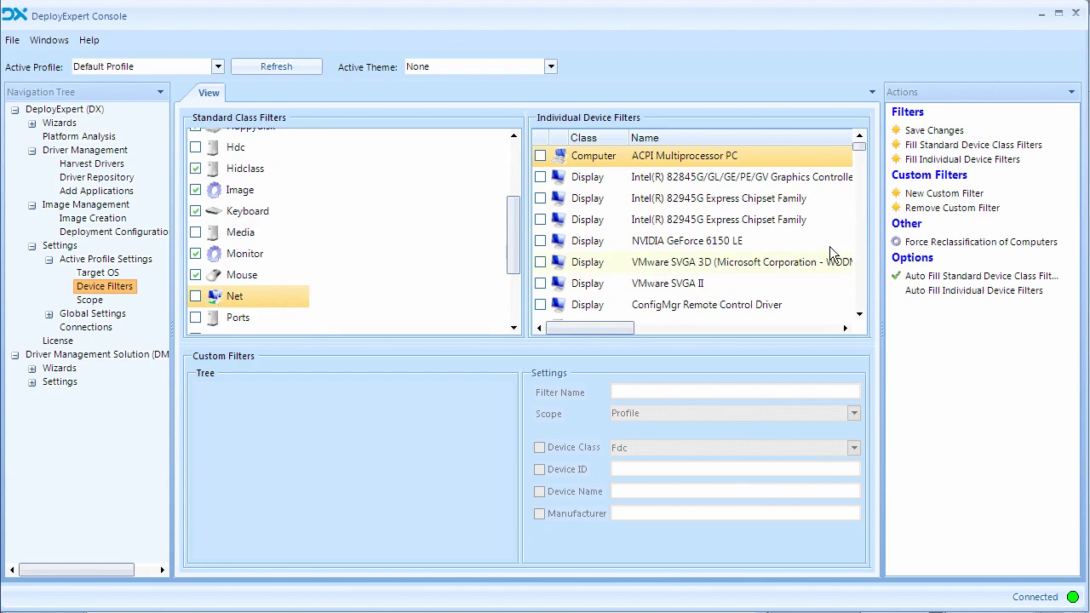
# Step: Enable the individual device filters for the Microsoft ISATAP Adapter above Intel(R) PRO/1000 MT and for the RAS Async Adapter
pyautogui.moveTo(861, 147); pyautogui.dragTo(861, 164)
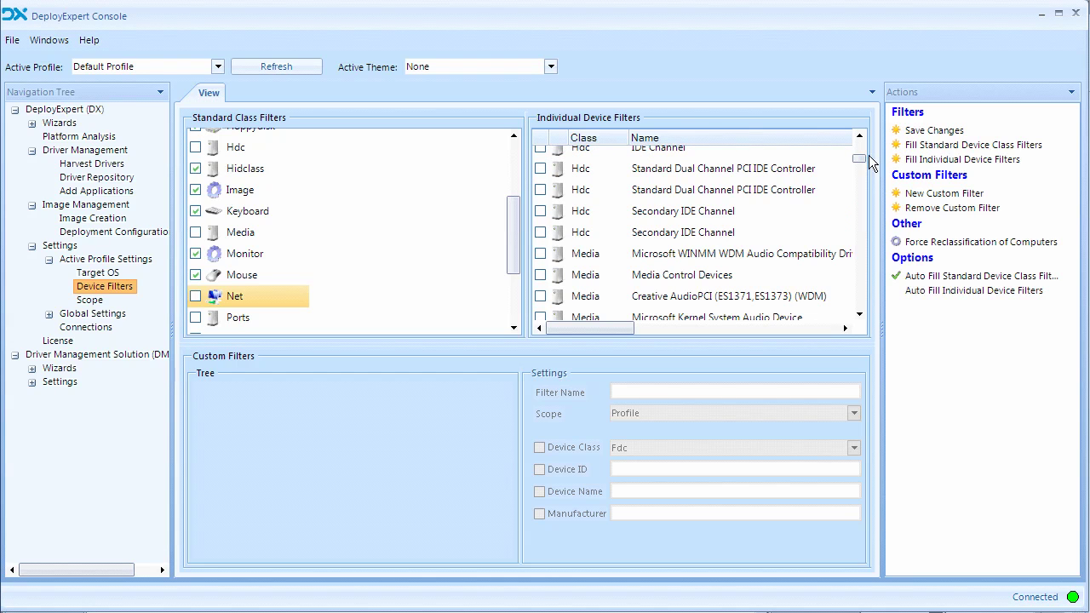
pyautogui.moveTo(860, 159); pyautogui.dragTo(863, 174)
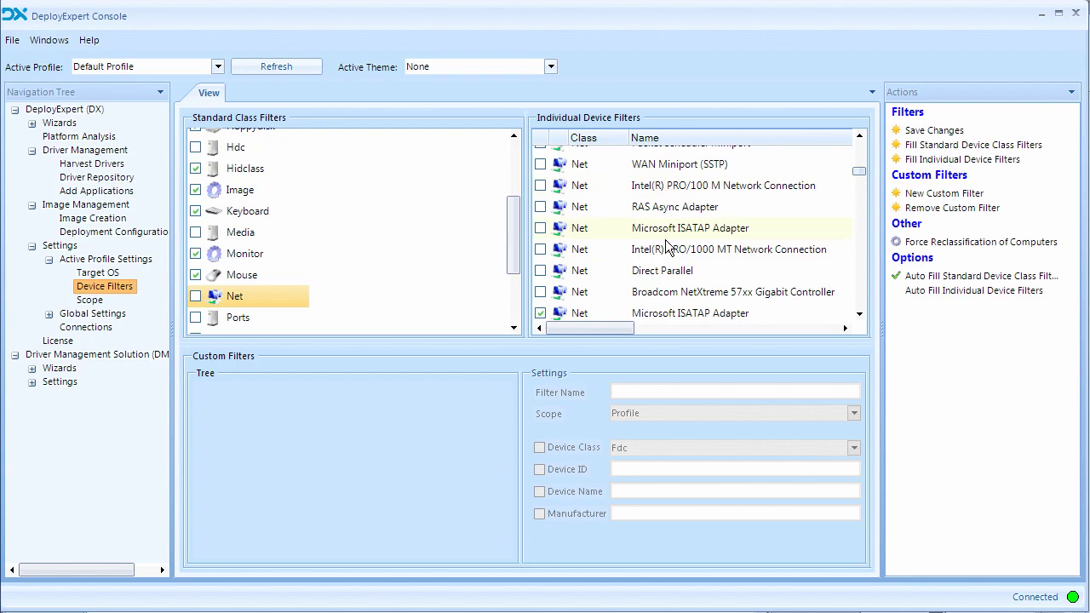
pyautogui.click(541, 230)
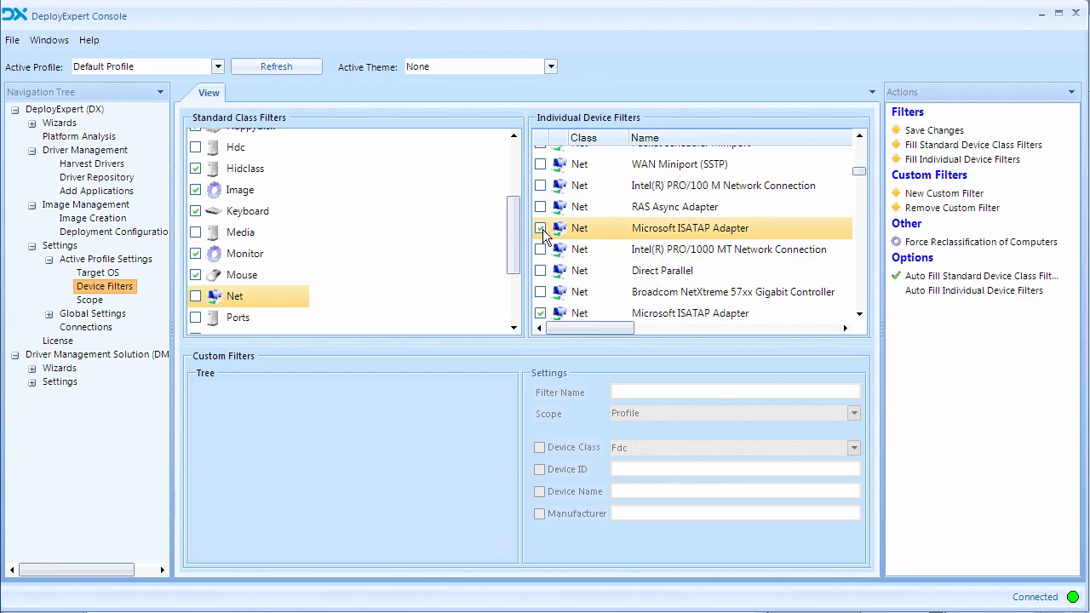
pyautogui.click(541, 229)
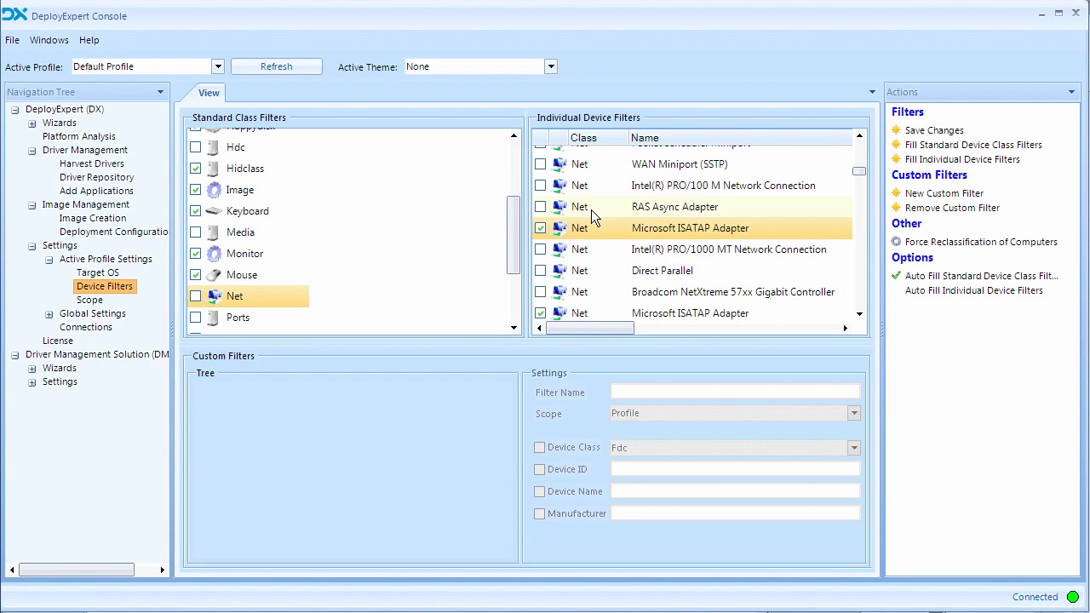
pyautogui.click(541, 207)
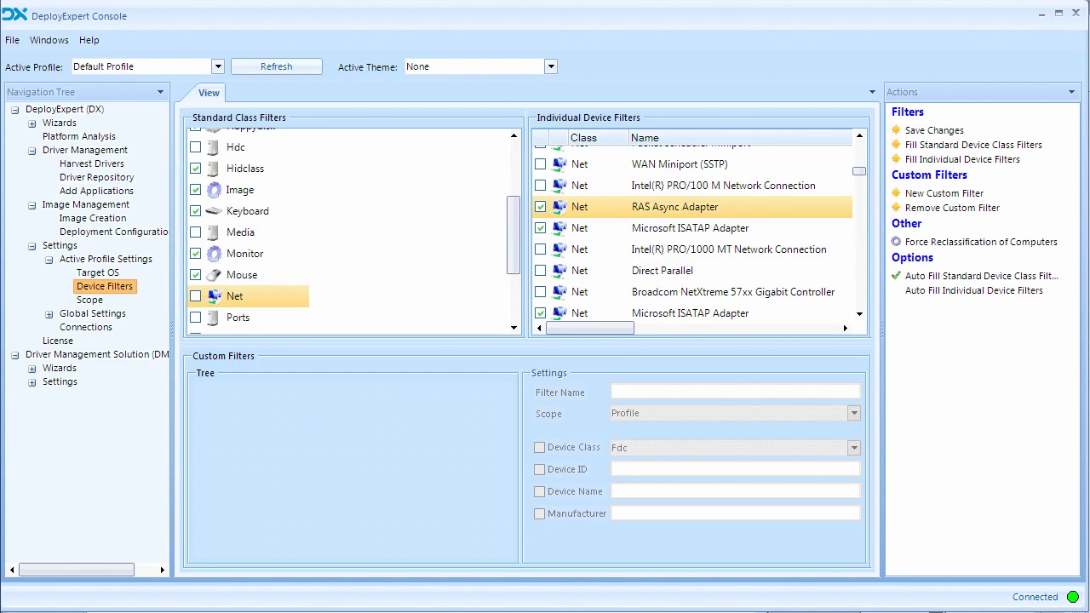
# Step: Add a new custom device filter and expand its criteria
pyautogui.click(930, 193)
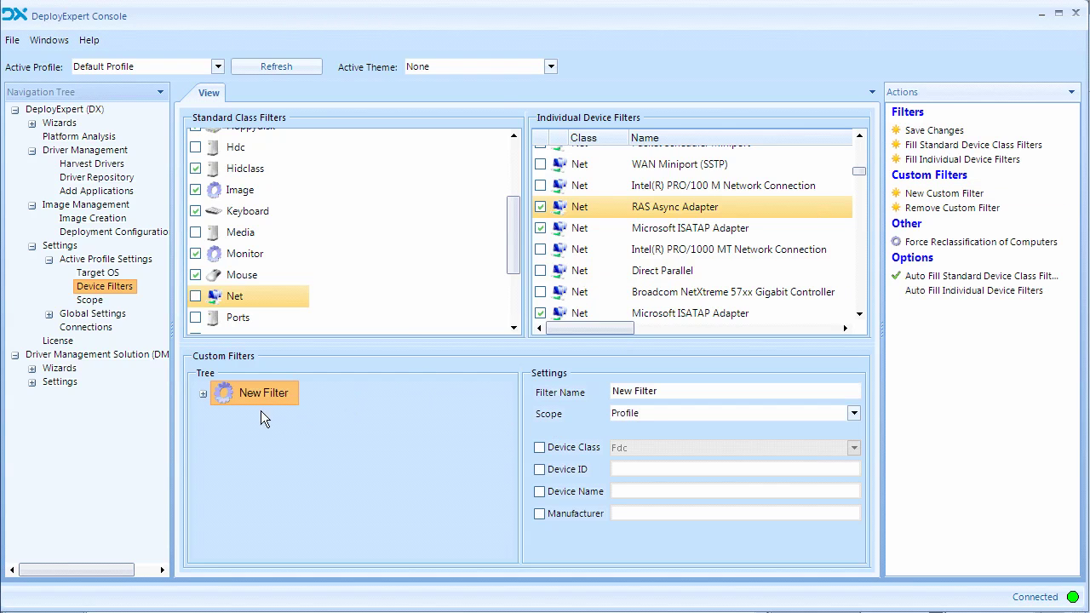
pyautogui.click(202, 394)
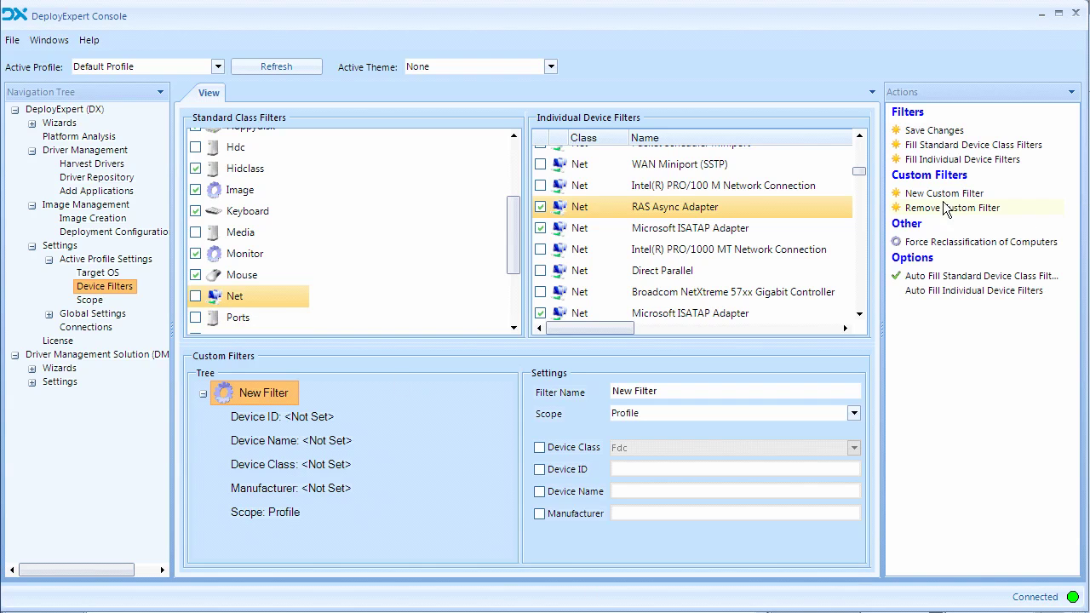
# Step: Check the connections on the profile's Scope page and return to the model classes in Platform Analysis
pyautogui.click(90, 301)
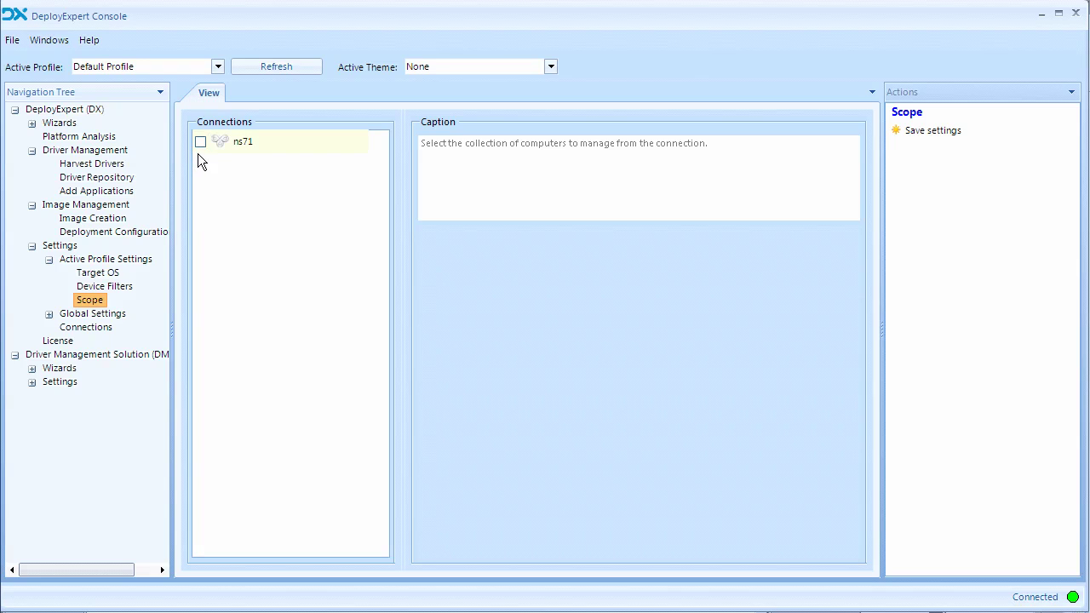
pyautogui.click(109, 141)
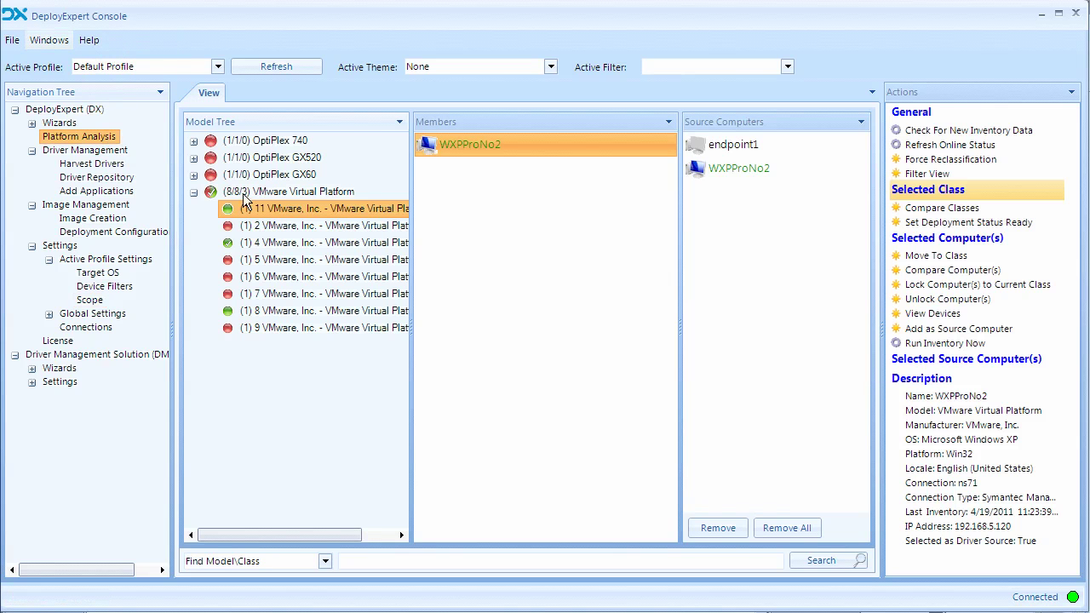
# Step: Review the global Credentials, Data Repository and Synchronization settings, the License page and the Driver Management Solution node
pyautogui.click(49, 315)
pyautogui.click(104, 327)
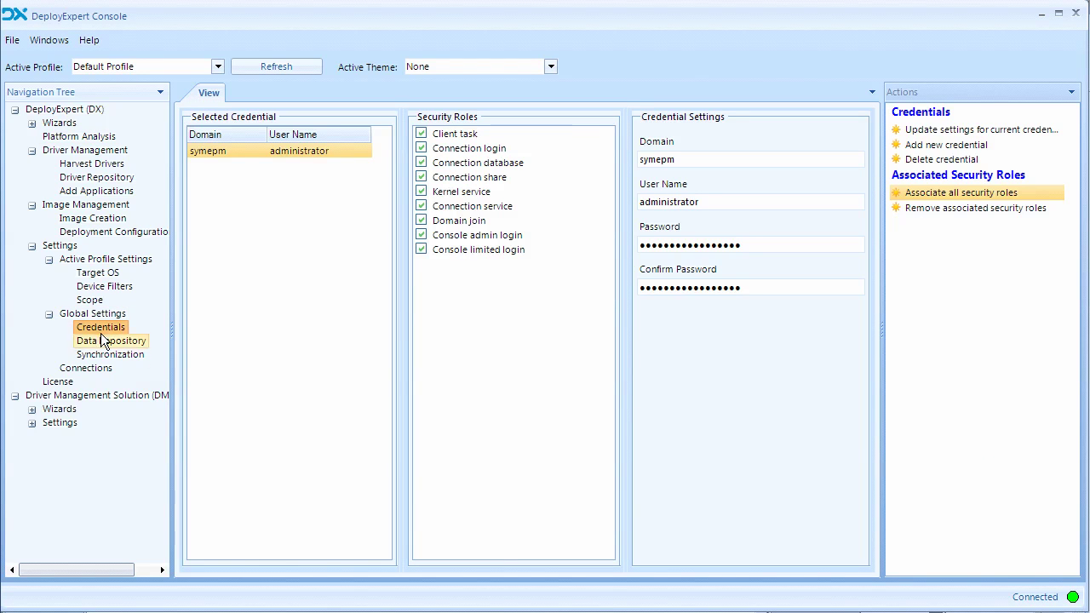
pyautogui.click(111, 341)
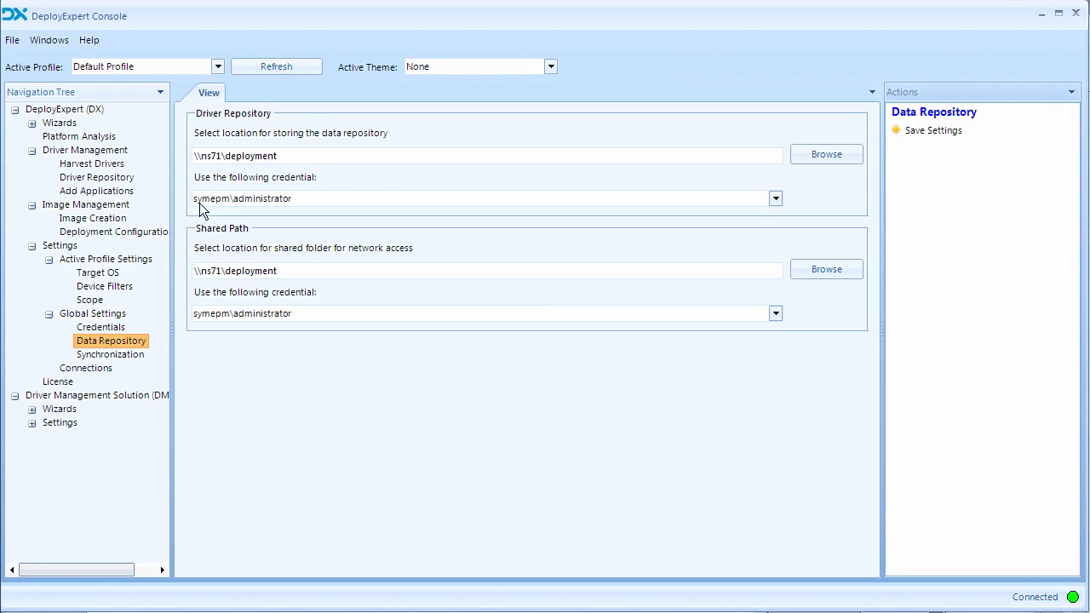
pyautogui.click(107, 355)
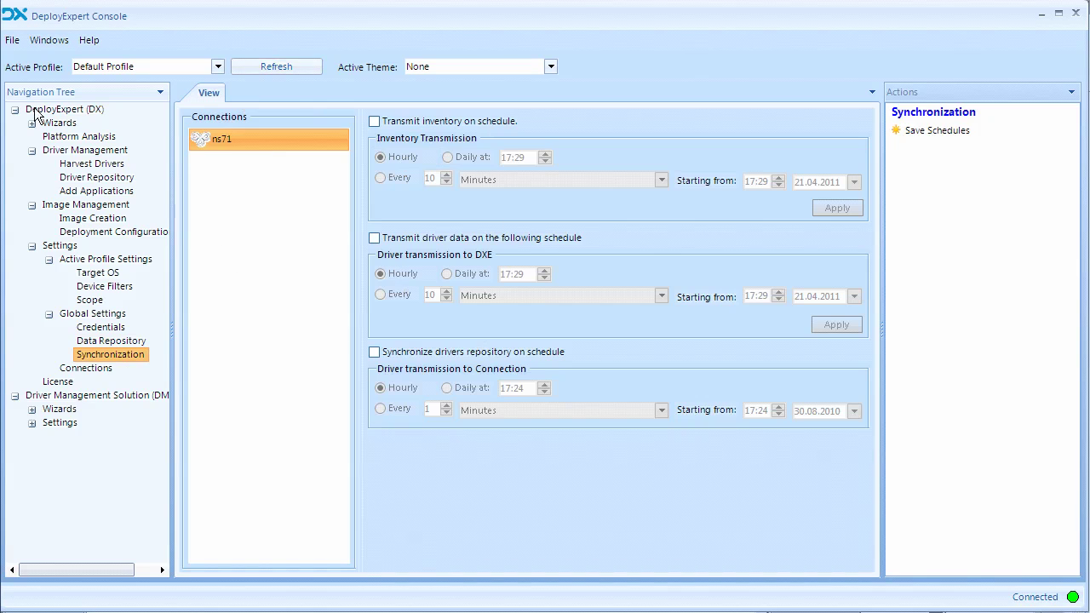
pyautogui.click(60, 382)
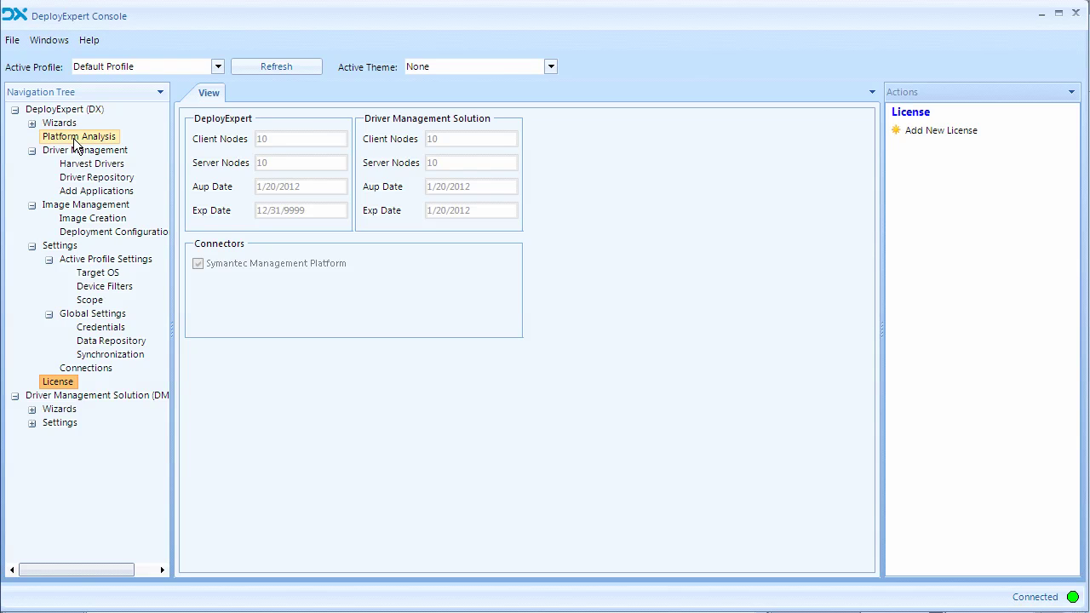
pyautogui.click(100, 397)
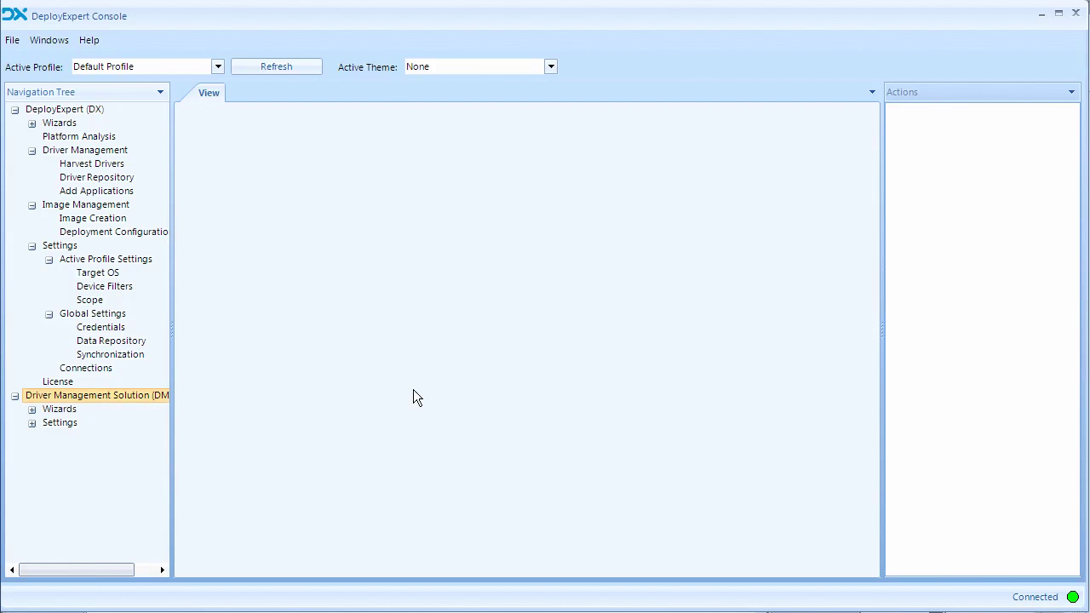